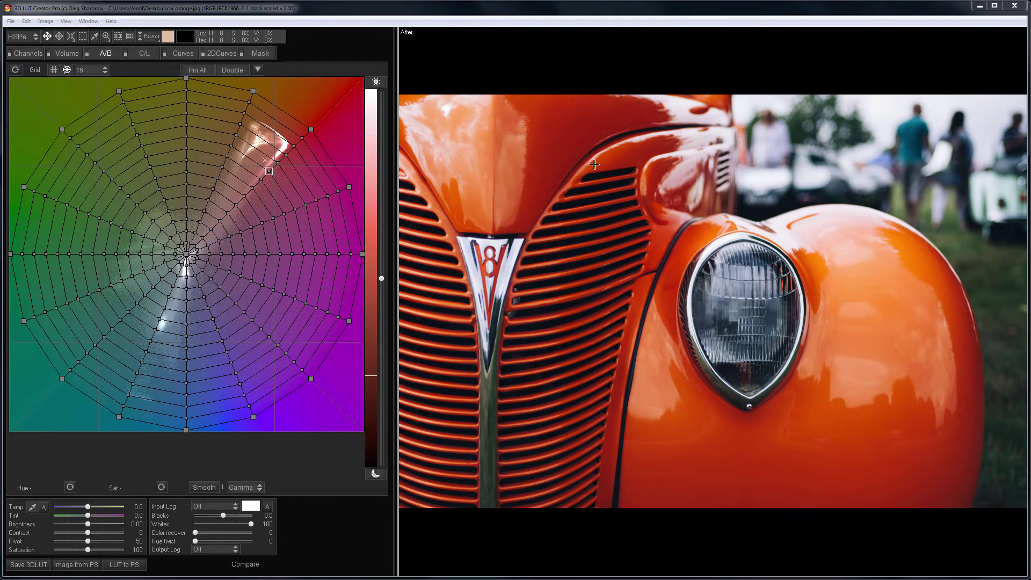
Step: Keep Exact matching and drag from the spectator's cyan shirt onto the car to paint it turquoise
click(148, 37)
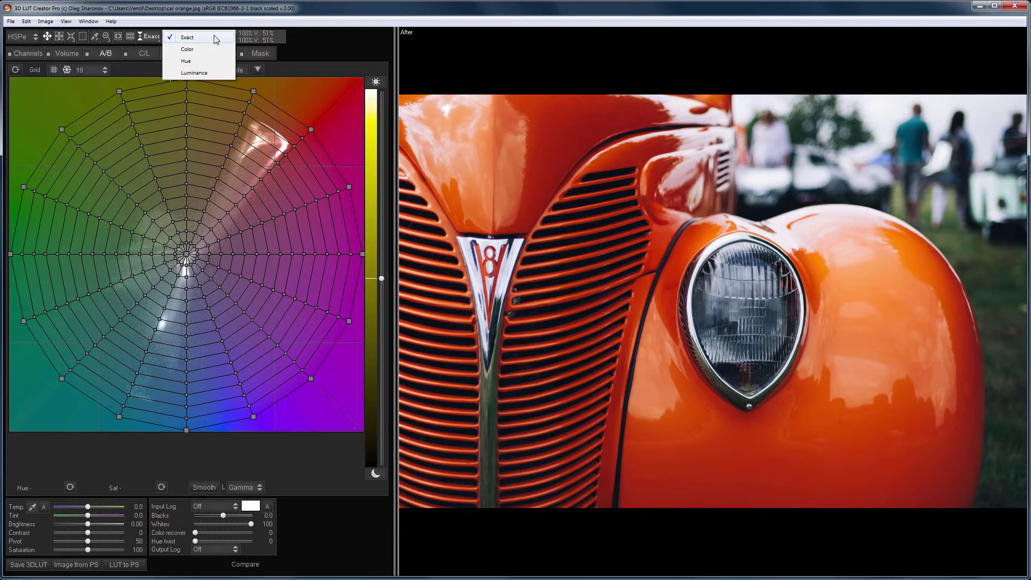
click(147, 35)
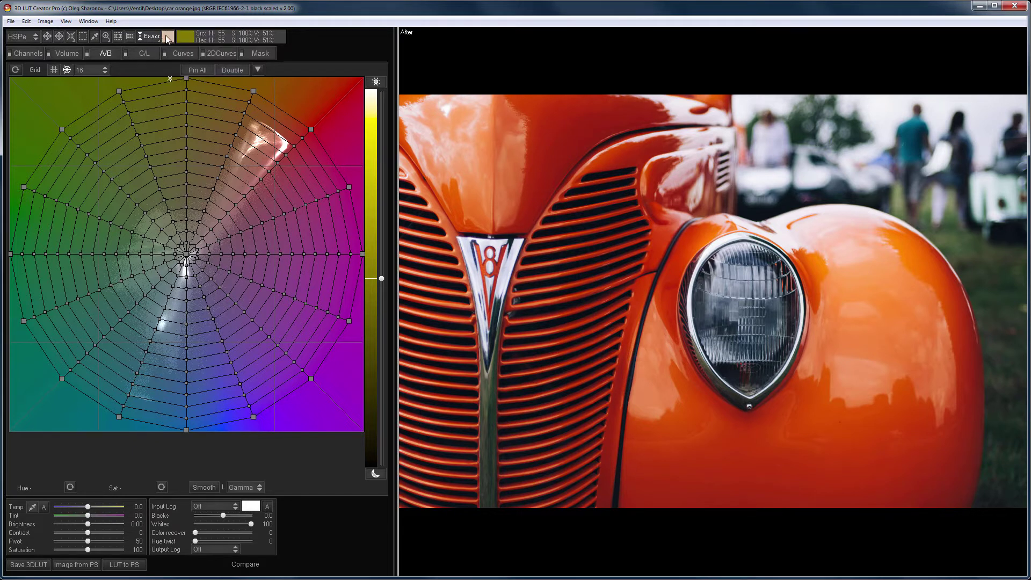
click(166, 36)
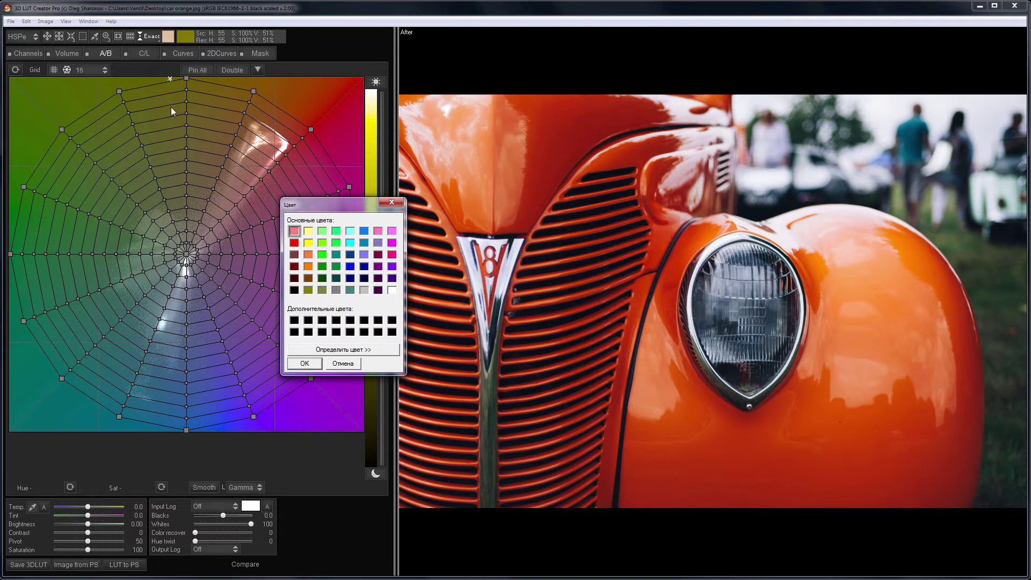
click(395, 350)
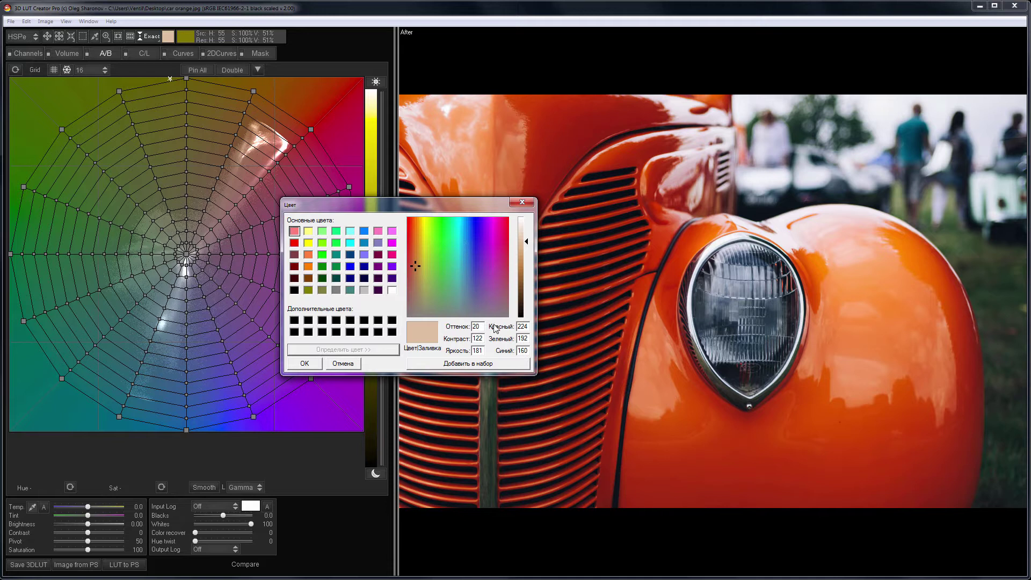
click(523, 203)
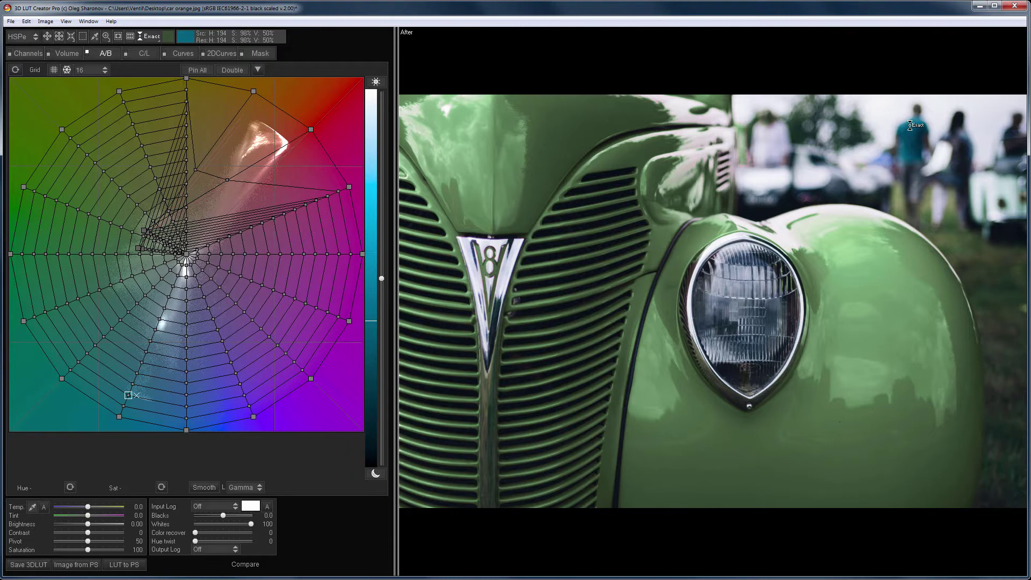
drag(911, 125, 577, 529)
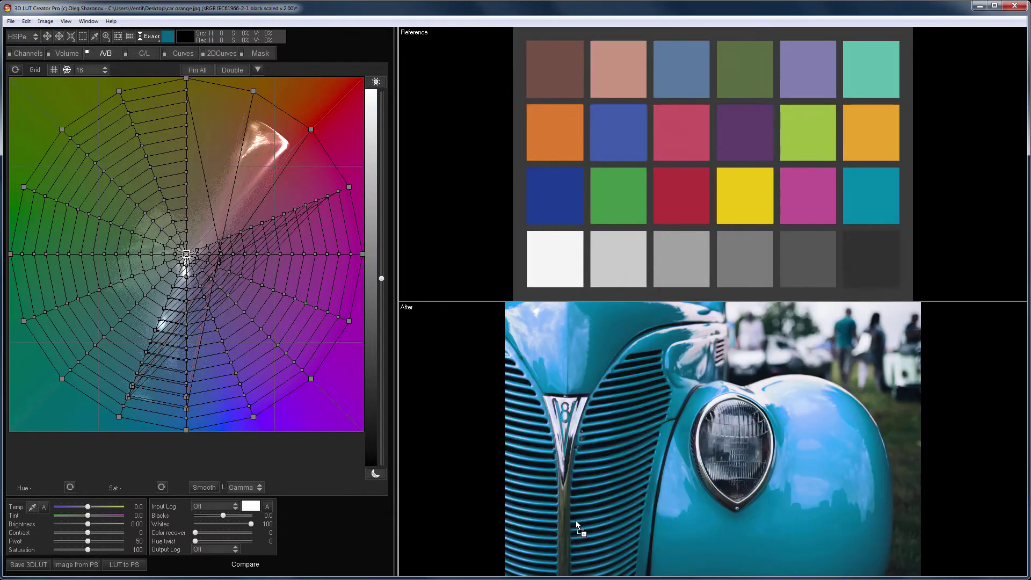
Step: Reset the grid and repaint the car yellow from the chart's yellow patch
click(13, 71)
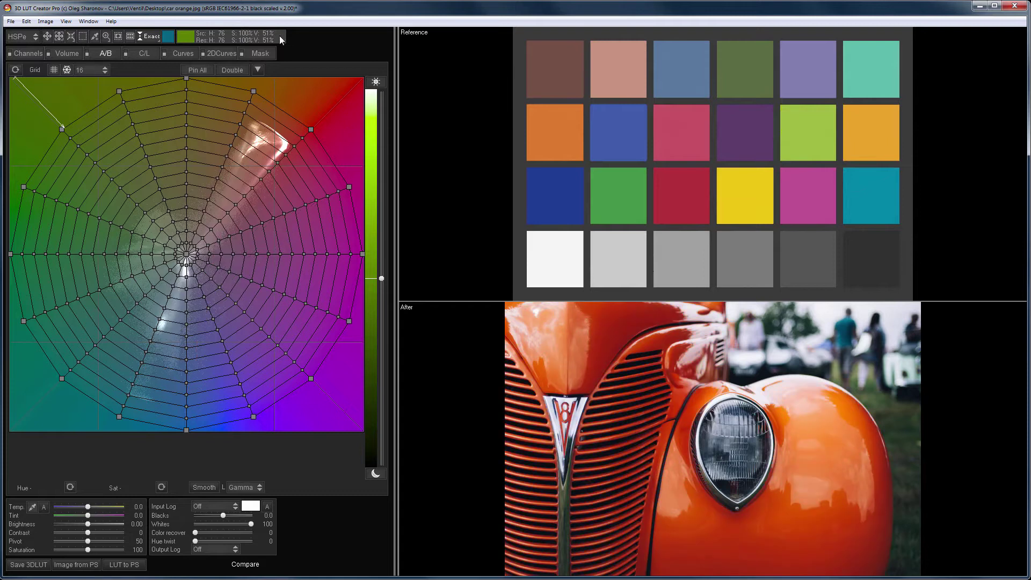
click(755, 547)
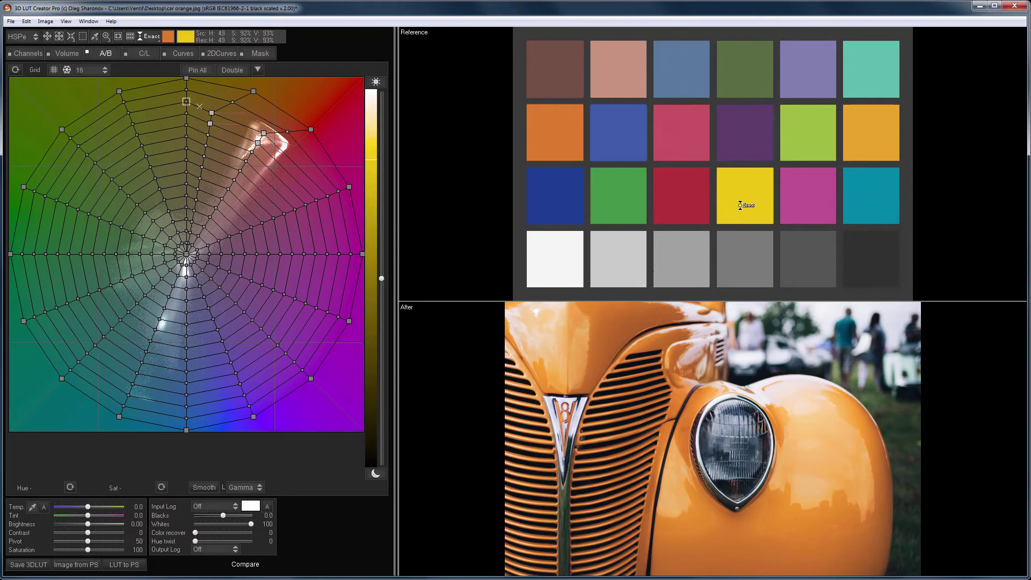
click(741, 202)
click(757, 555)
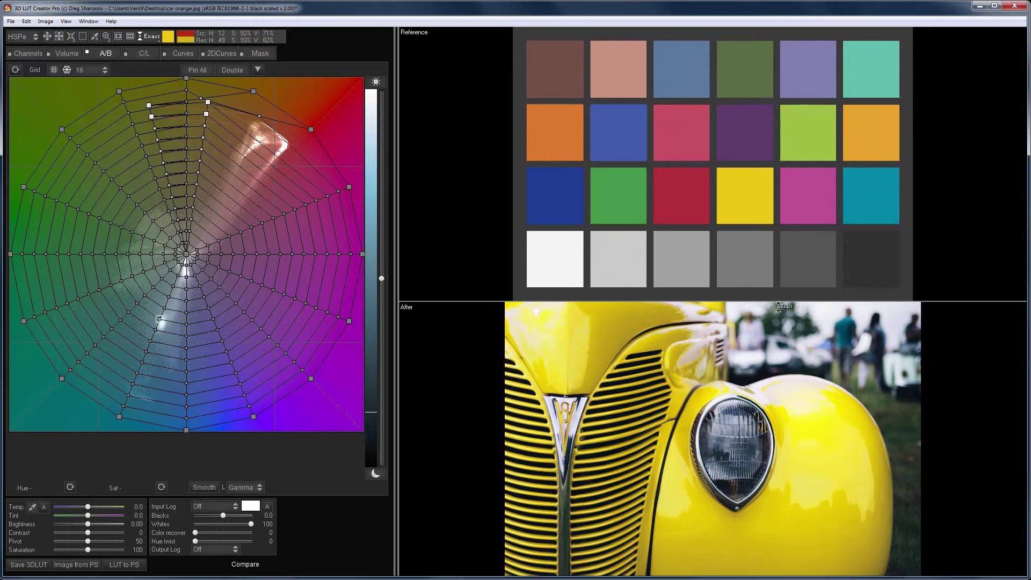
Step: Try the magenta and teal patches on the car, finishing on the yellow-green patch
click(809, 192)
click(741, 560)
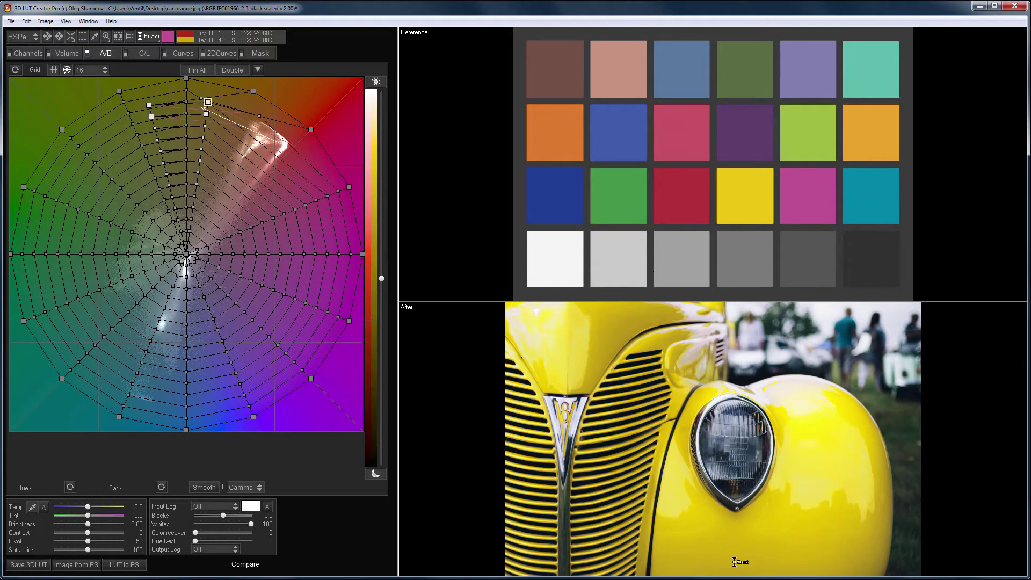
click(866, 67)
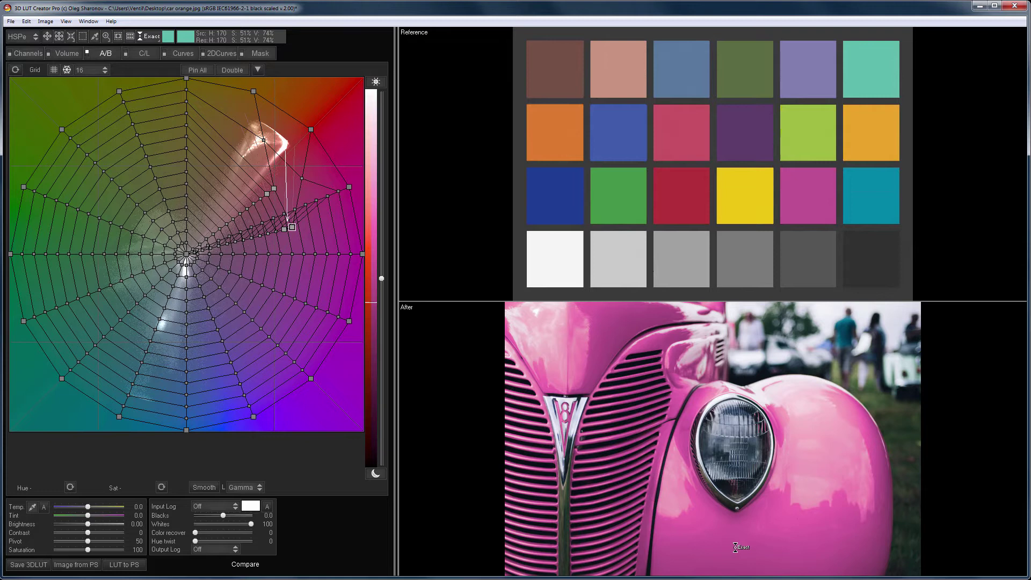
click(730, 559)
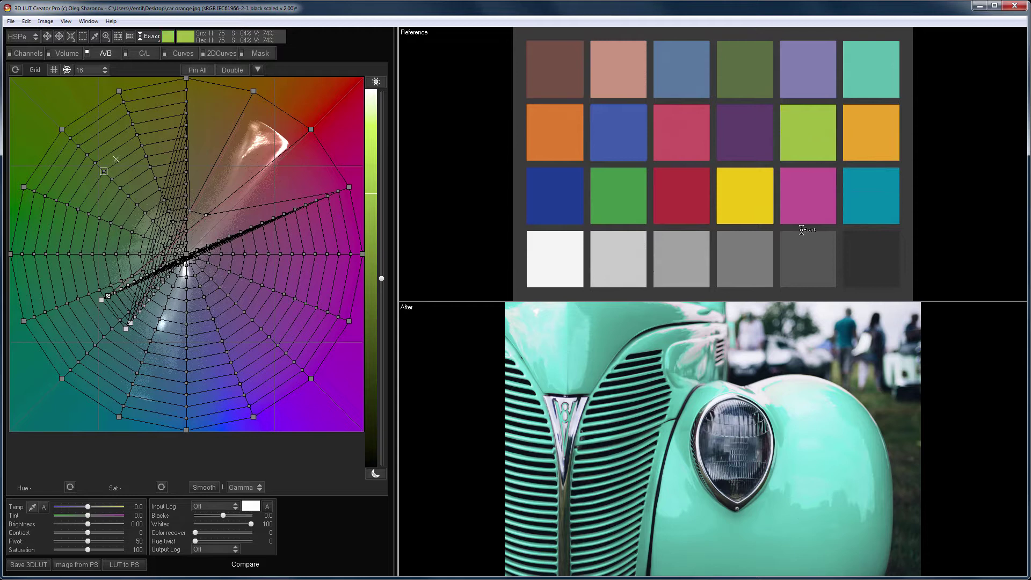
click(736, 553)
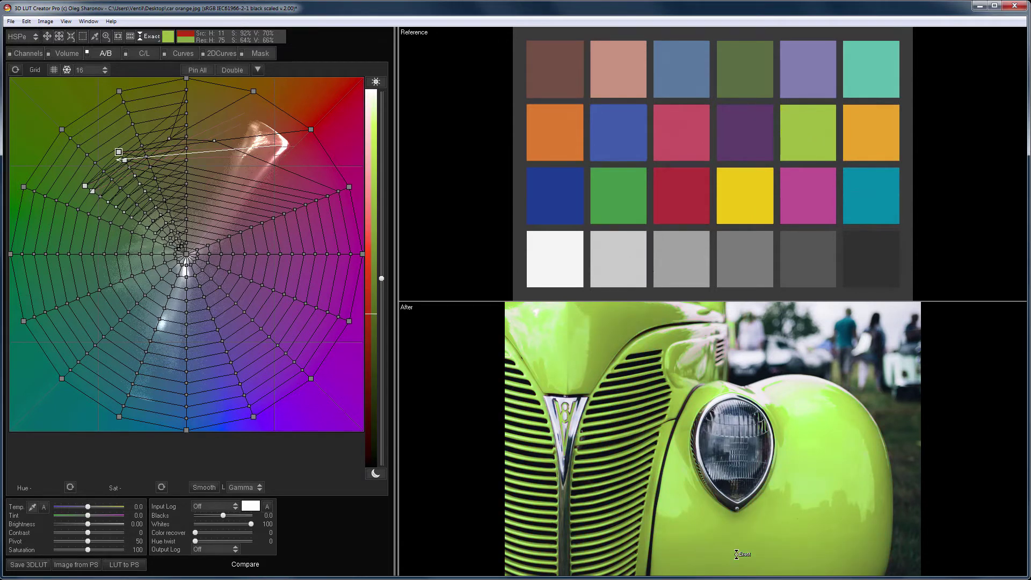
Step: Reset the car to orange, switch matching to Color, and repaint it from the yellow patch
click(14, 71)
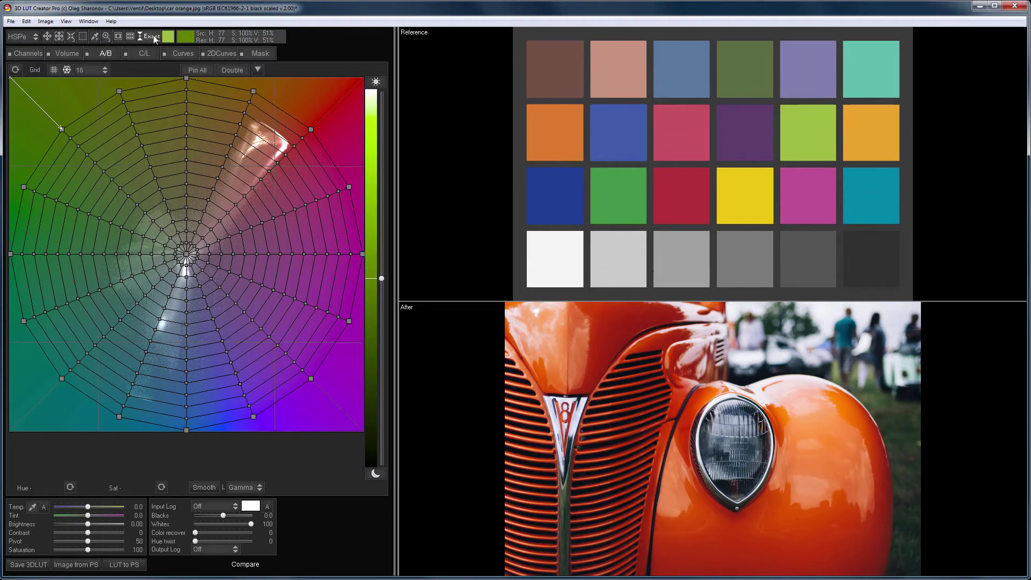
click(153, 36)
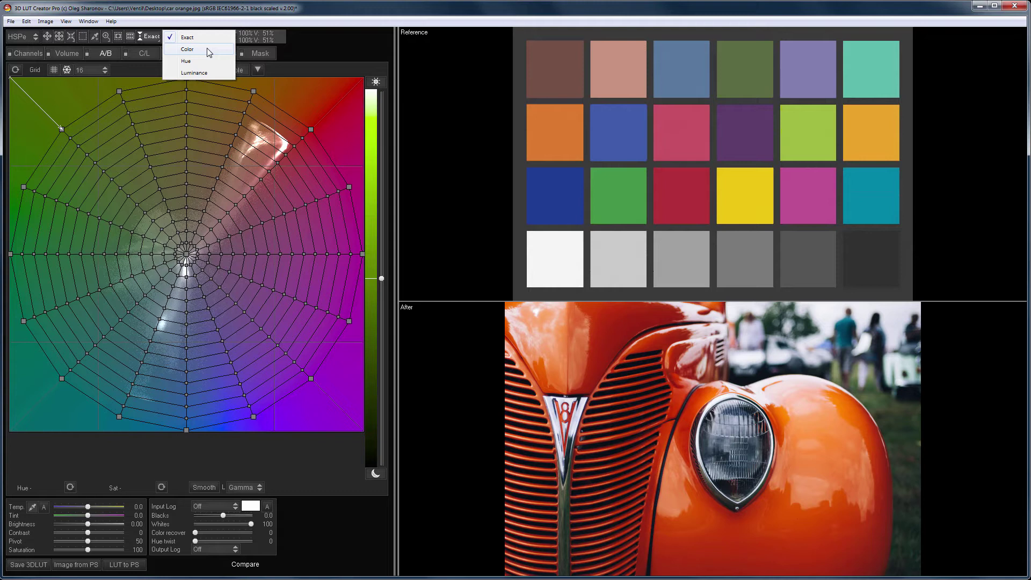
click(207, 49)
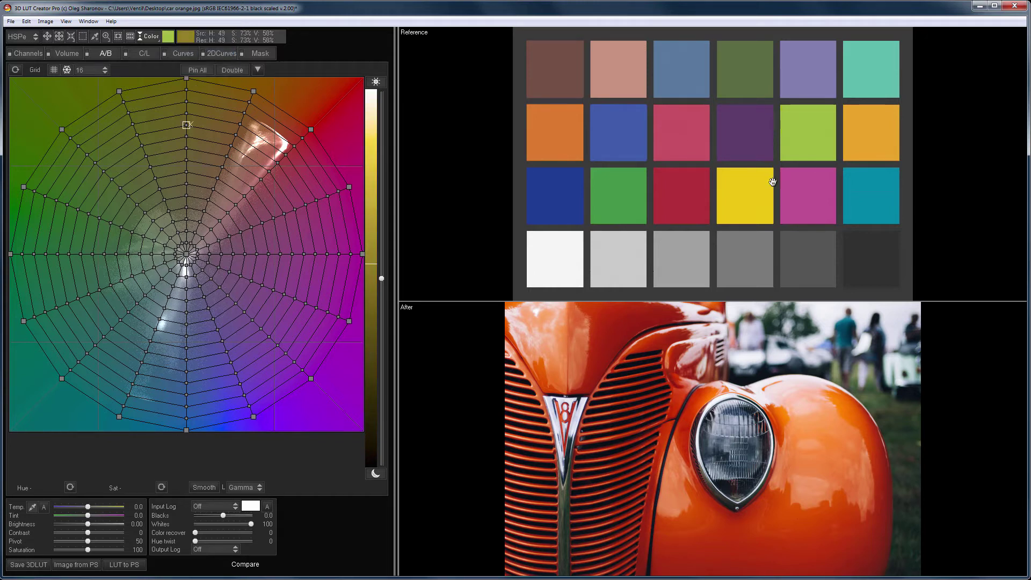
click(743, 203)
click(734, 554)
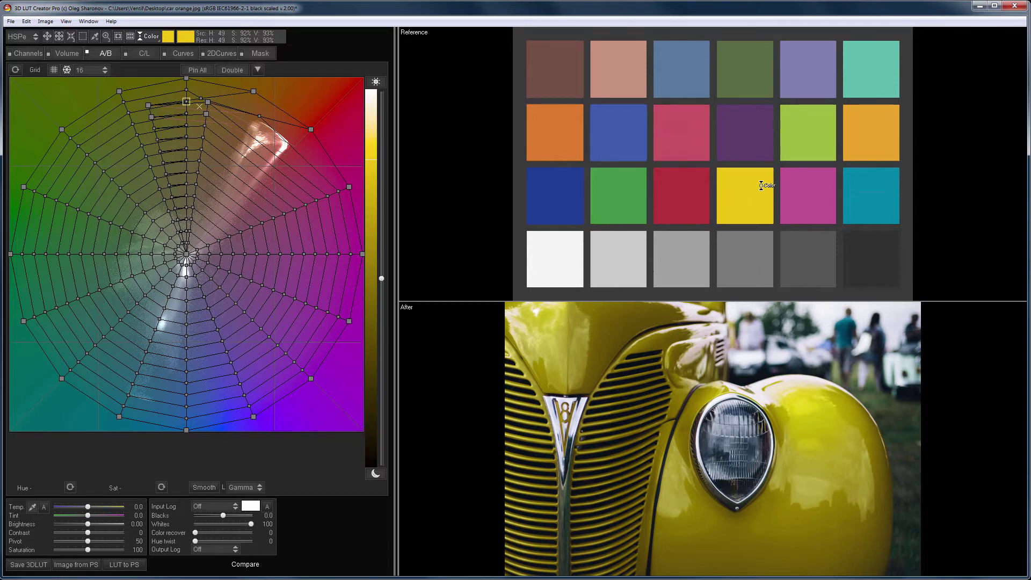
Step: Switch matching to Hue mode and reset the grid so the car is orange
click(149, 36)
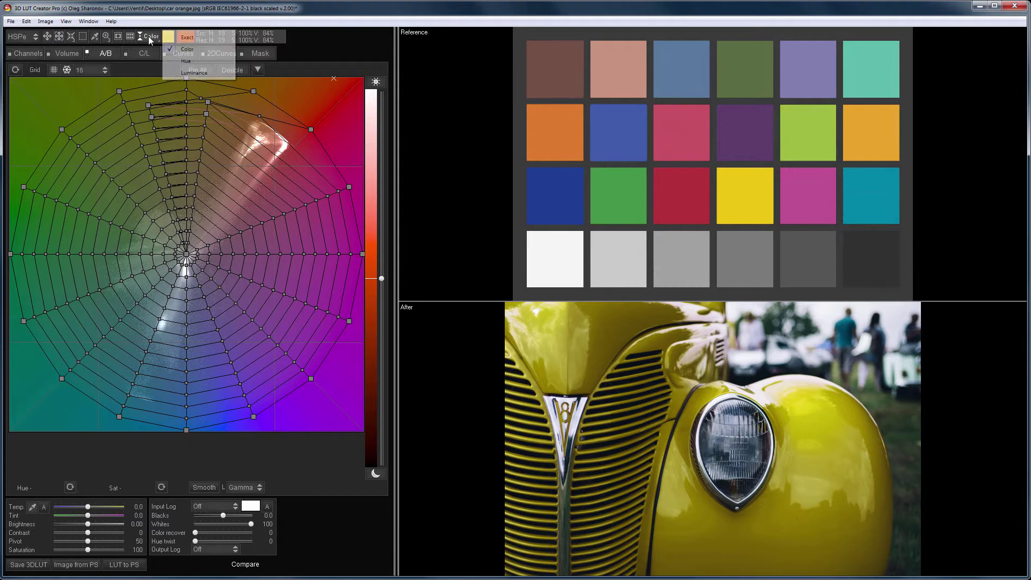
click(218, 62)
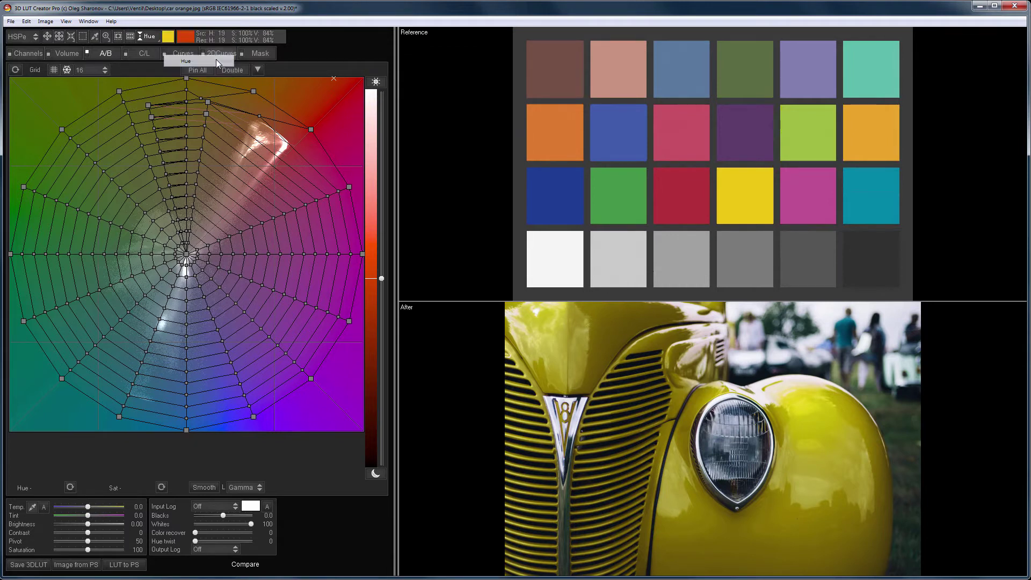
click(15, 71)
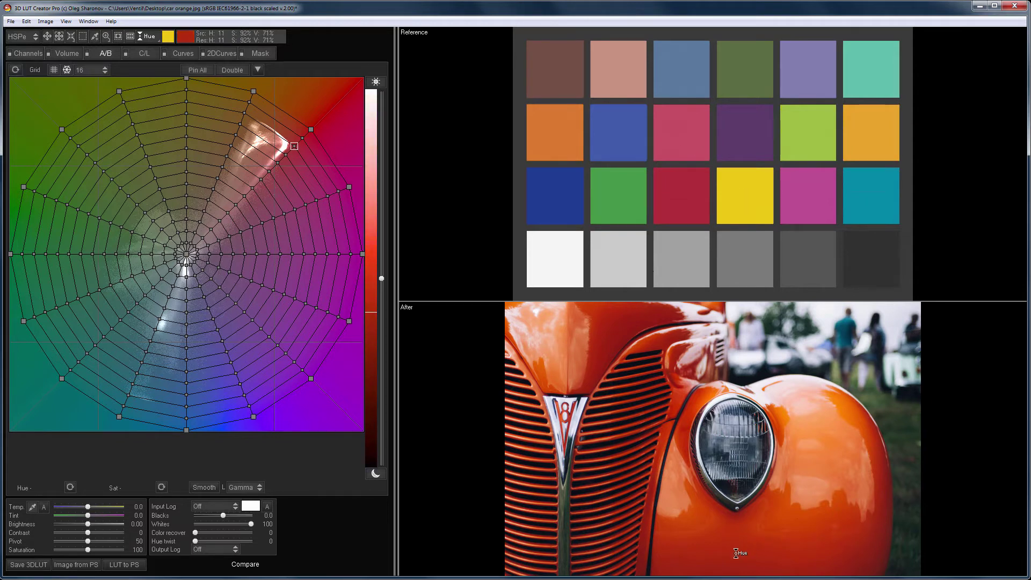
Step: Shift the car's hue toward yellow, then to the chart's blue patch
drag(741, 555, 739, 526)
click(563, 198)
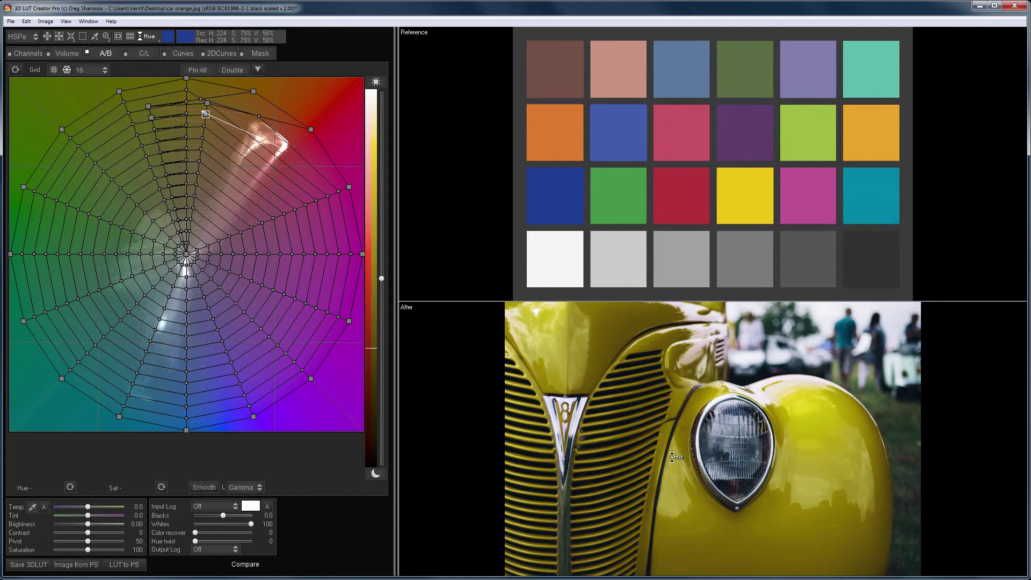
click(732, 553)
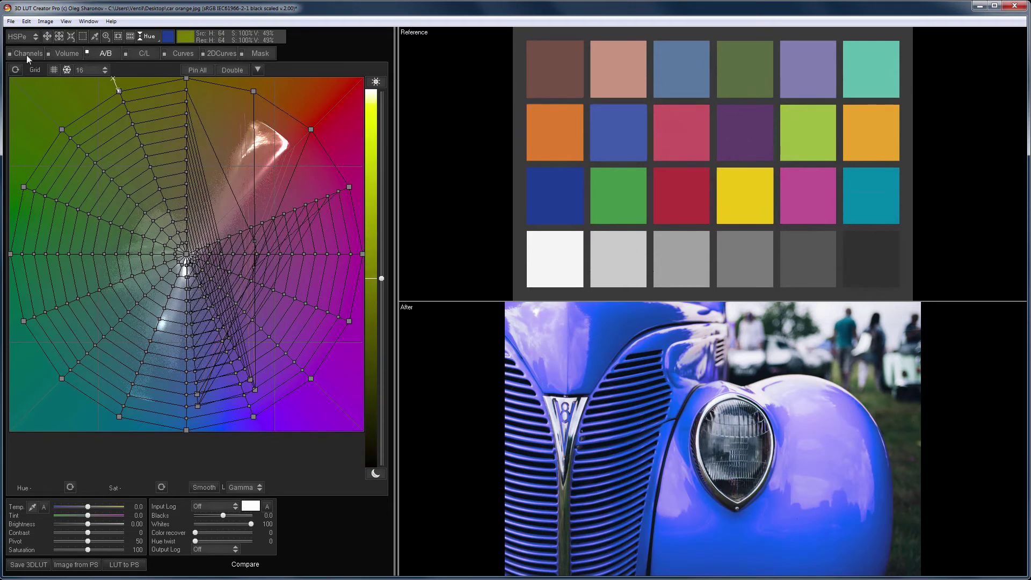
Step: Reset the grid and switch matching to Luminance mode
click(15, 69)
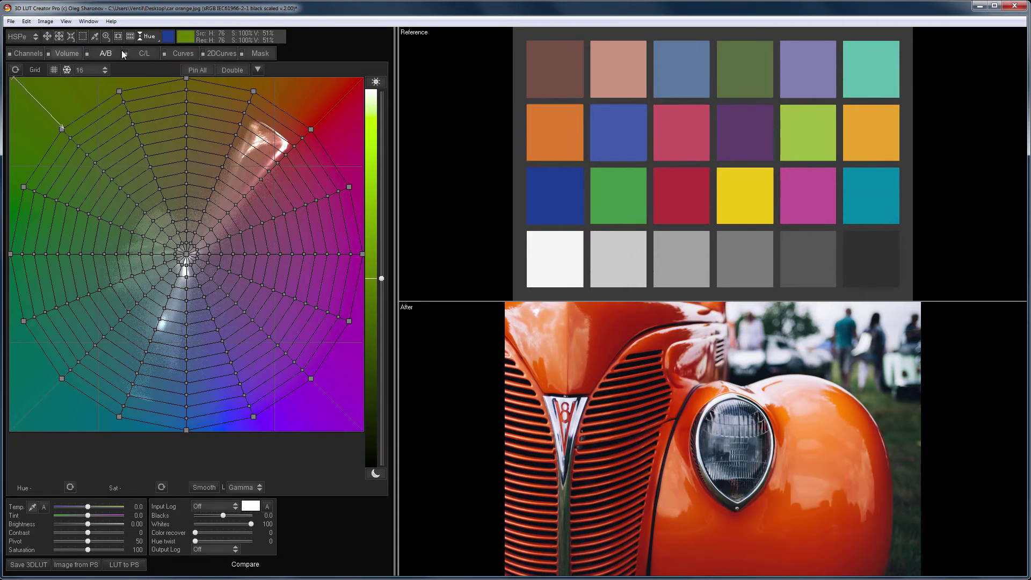
click(153, 37)
click(188, 73)
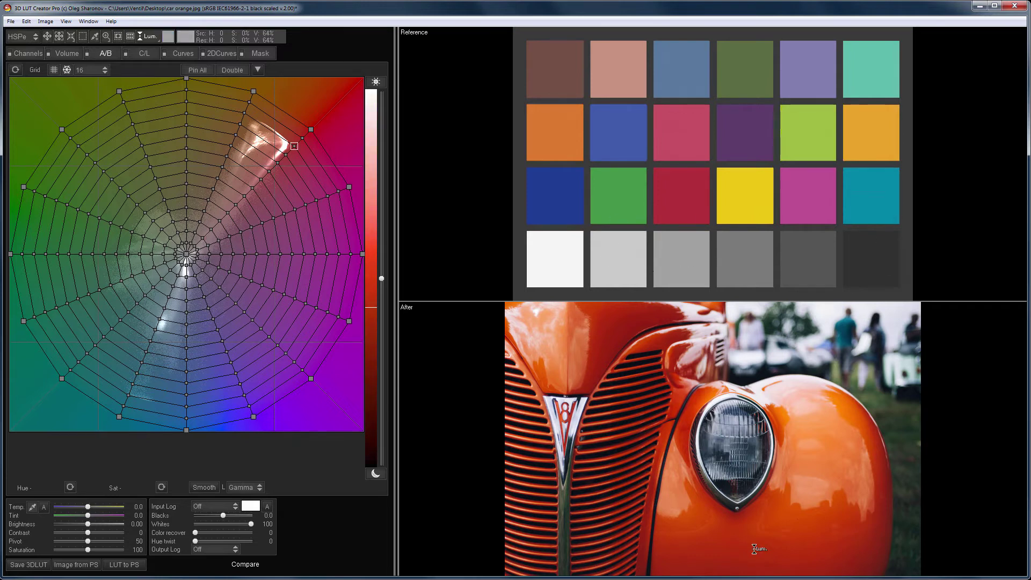
Step: Brighten the car toward coral-red, then undo and redo to compare with the original orange
drag(753, 548, 743, 558)
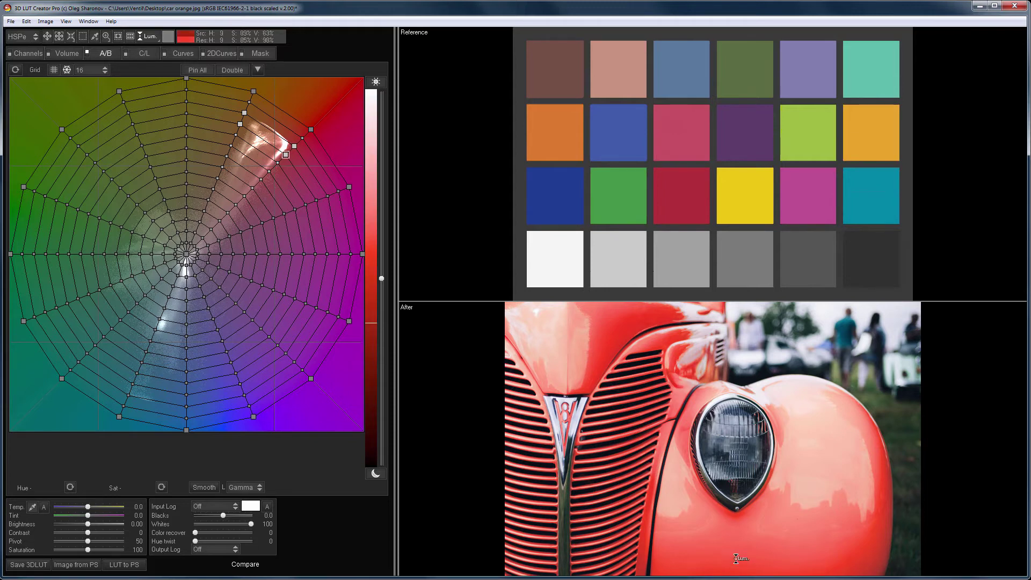
key(ctrl+z)
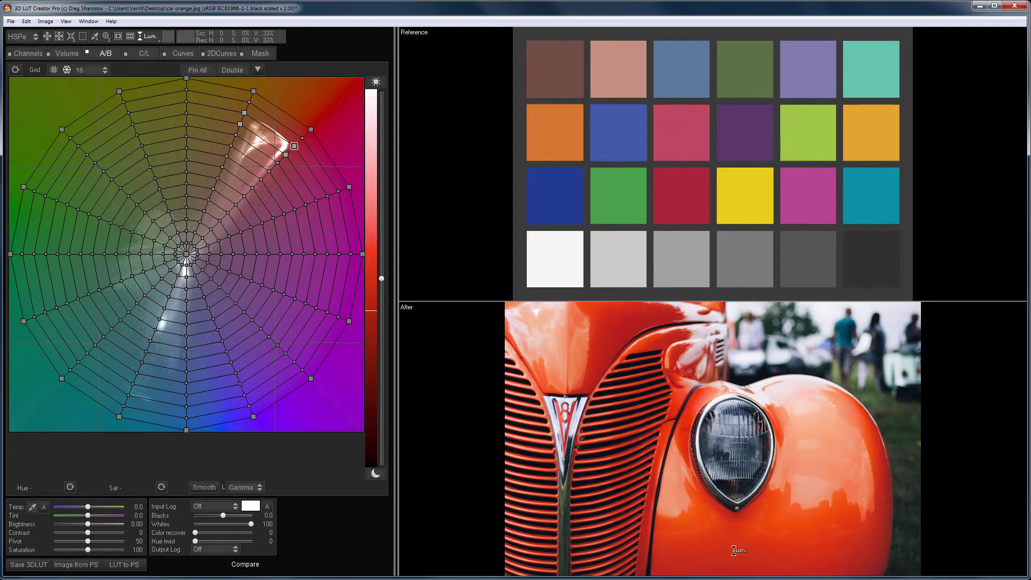
key(ctrl+z)
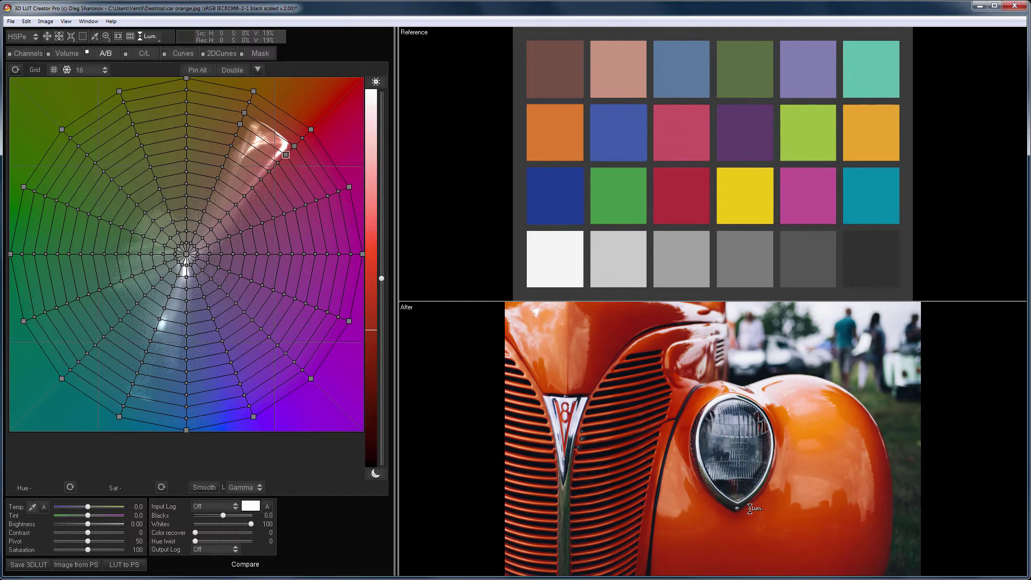
key(ctrl+y)
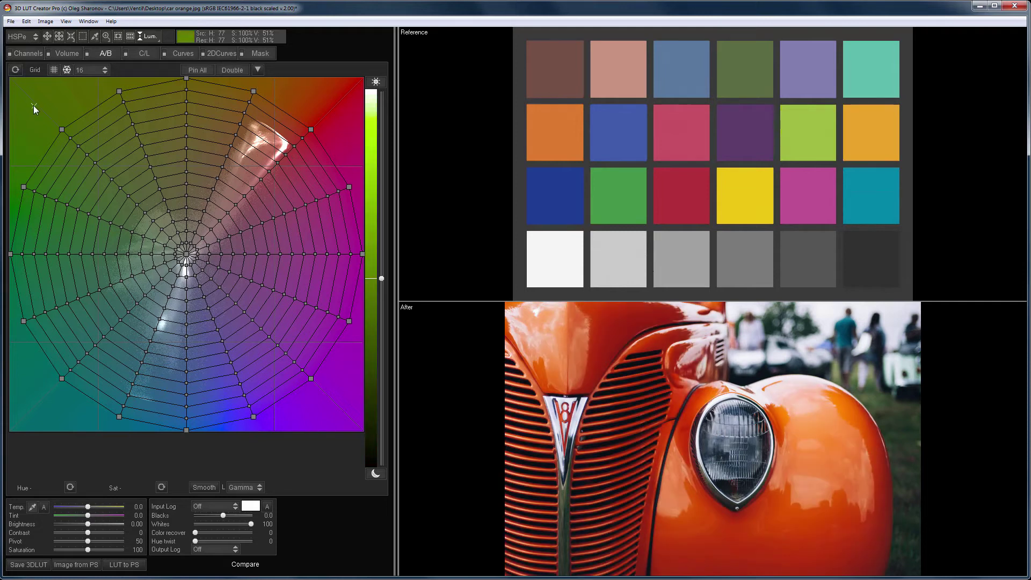
Step: Make the colour chart the enlarged working image and set matching to Exact
key(ctrl+shift+s)
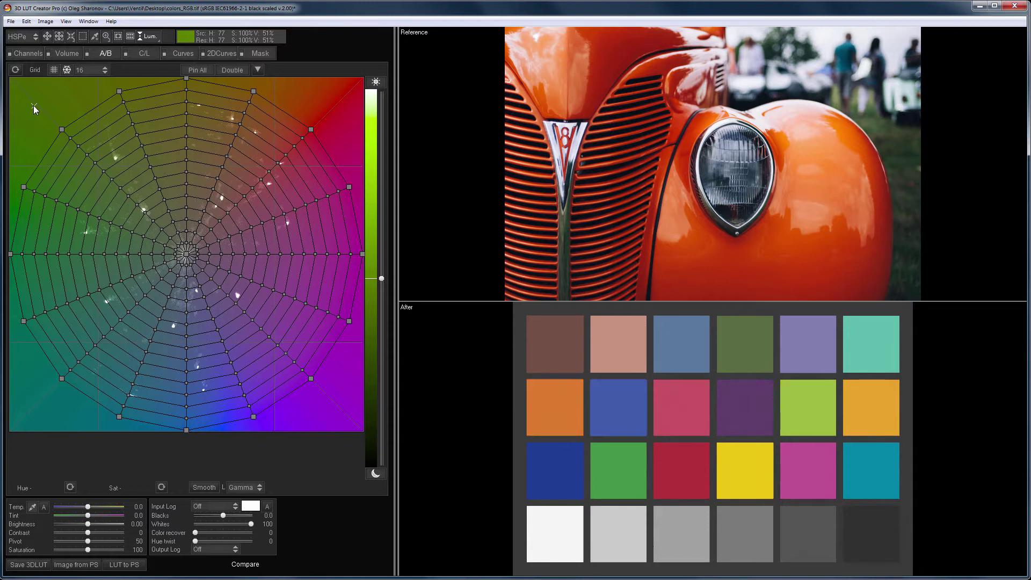
key(ctrl+r)
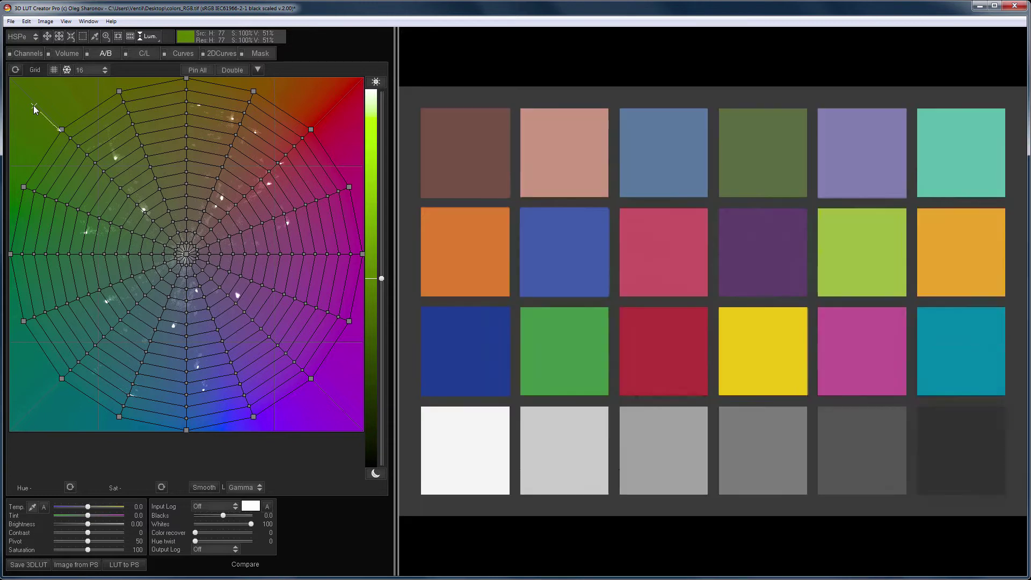
click(146, 38)
click(196, 39)
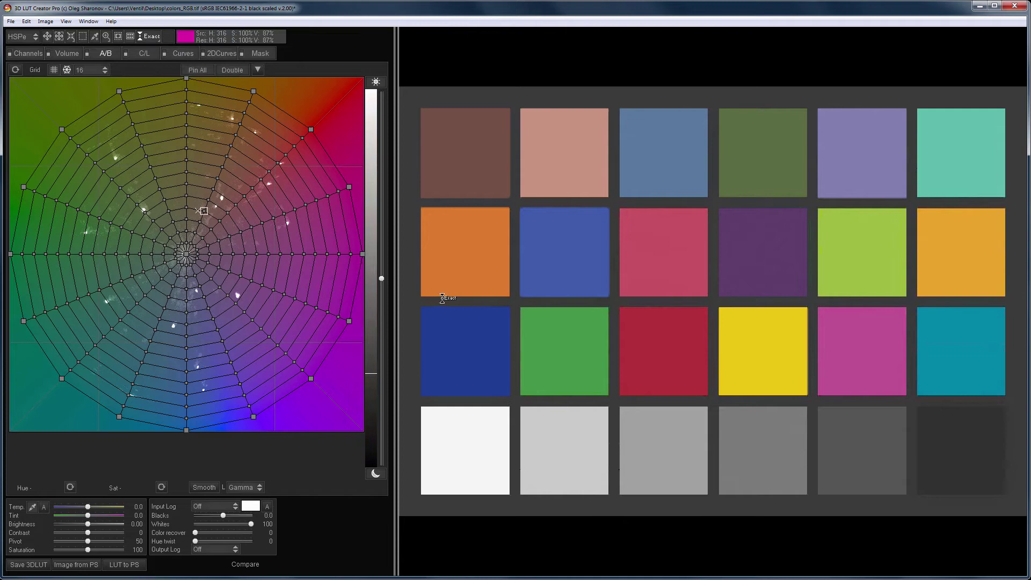
Step: Shift the chart's orange patch to blue and compare it with the original colours
drag(470, 334, 484, 265)
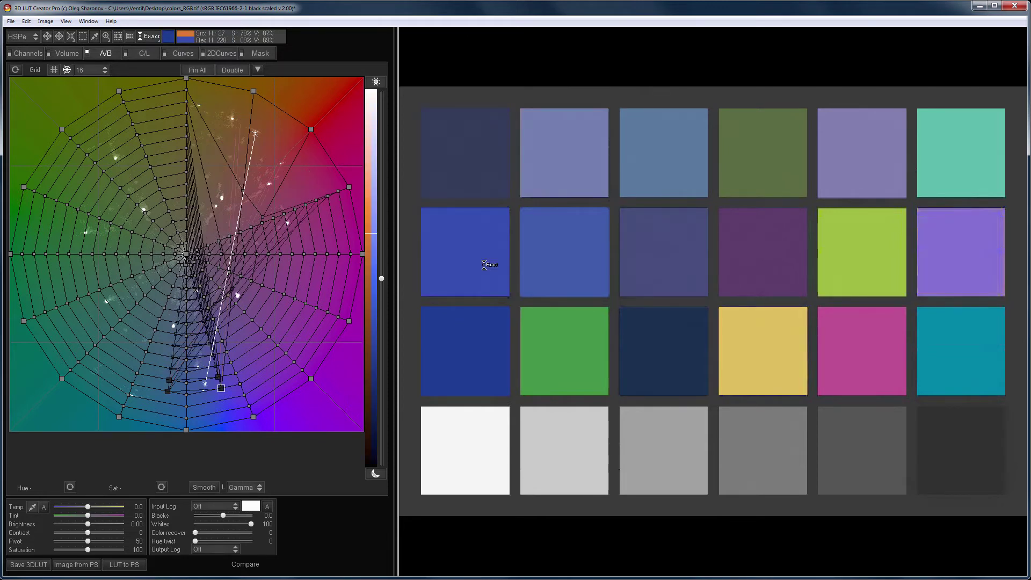
key(c)
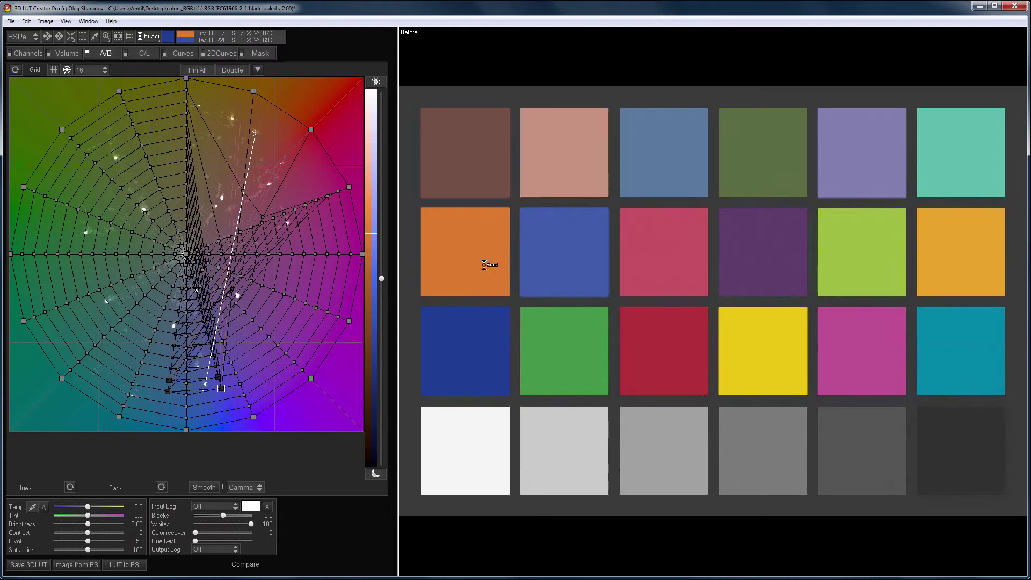
key(c)
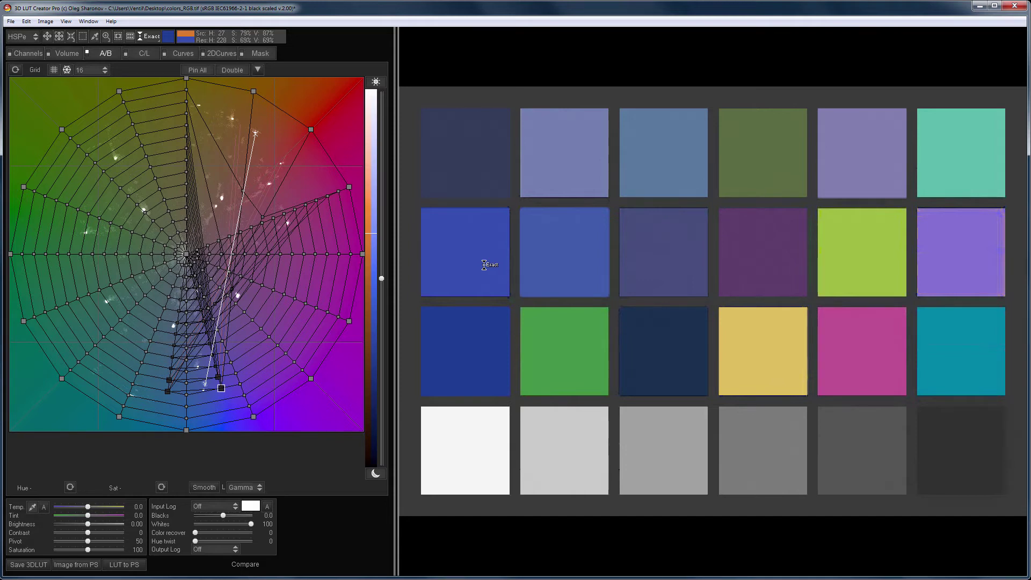
Step: Reset the grid, pin all points at 32 divisions, and pull orange to blue, comparing with the original
click(15, 70)
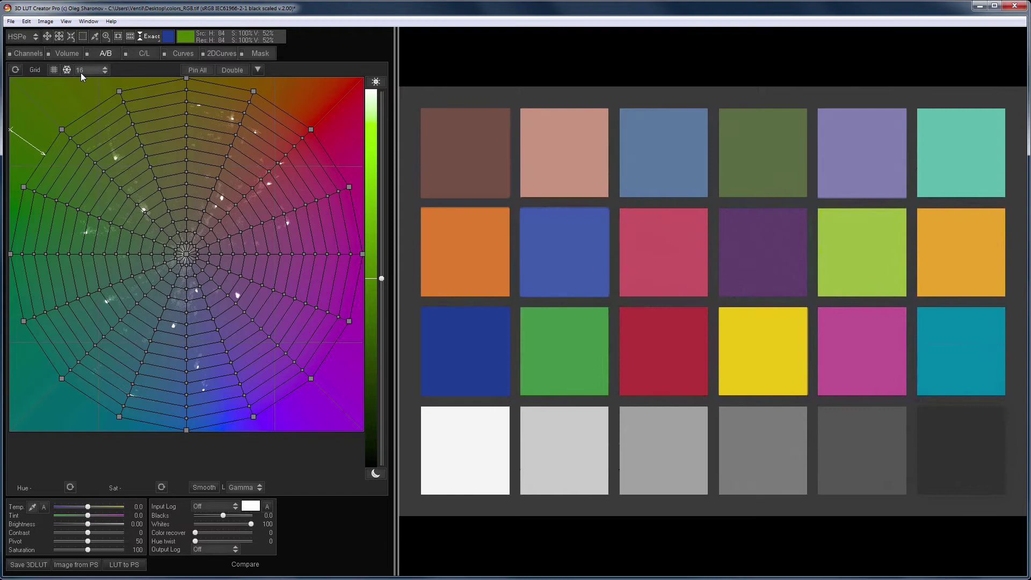
click(81, 70)
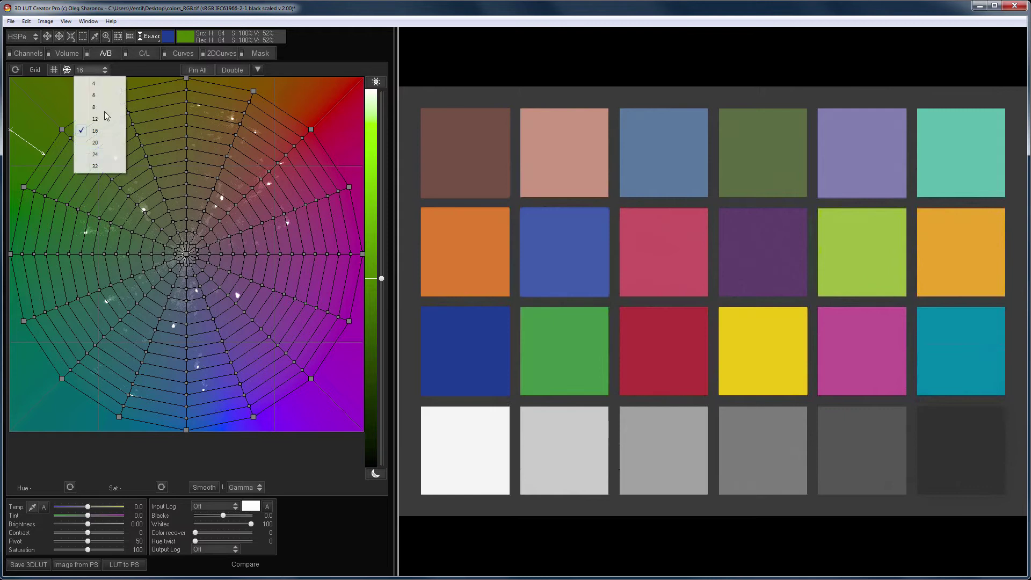
click(202, 70)
click(232, 70)
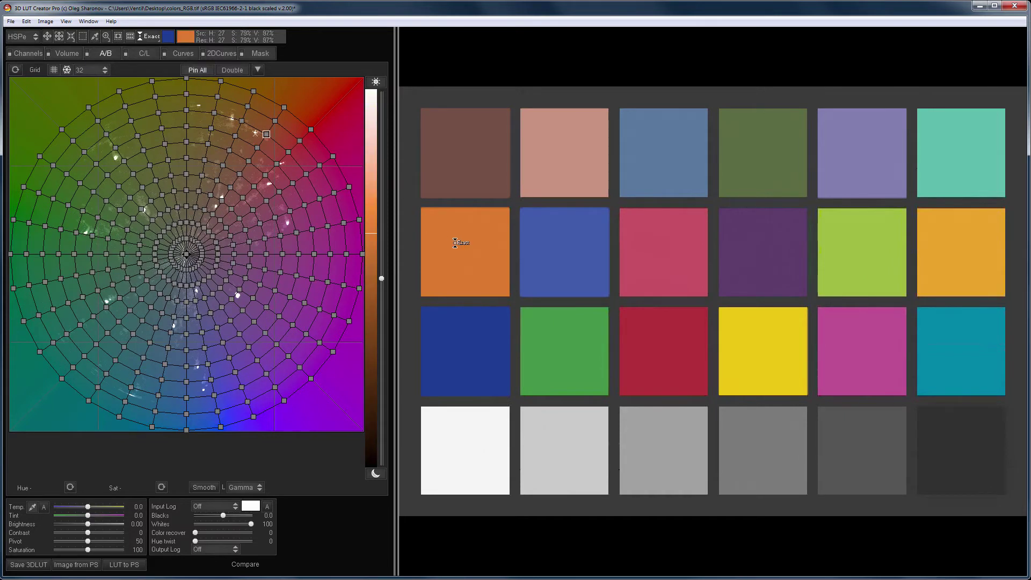
drag(460, 237, 454, 243)
key(ctrl+z)
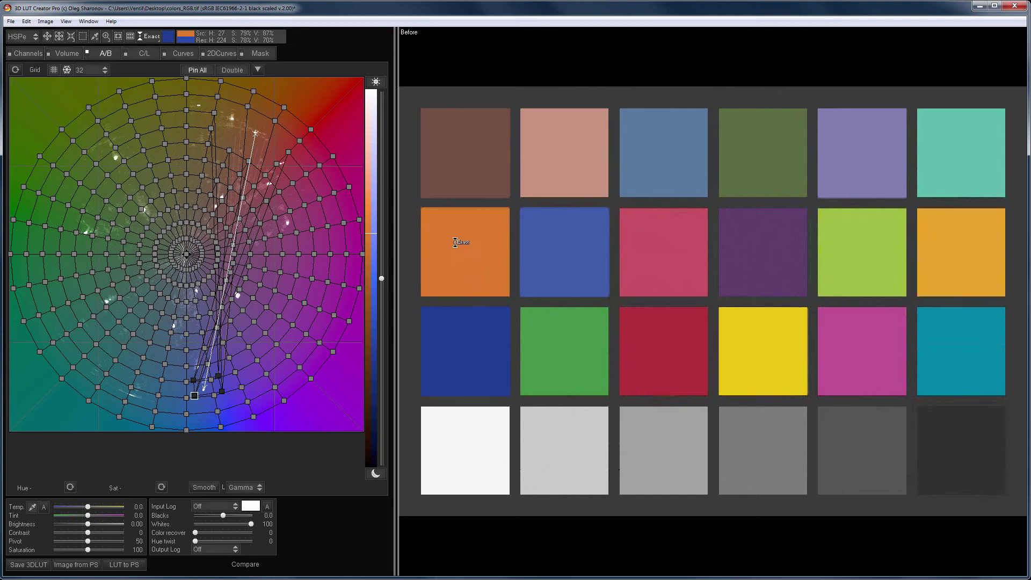
key(ctrl+y)
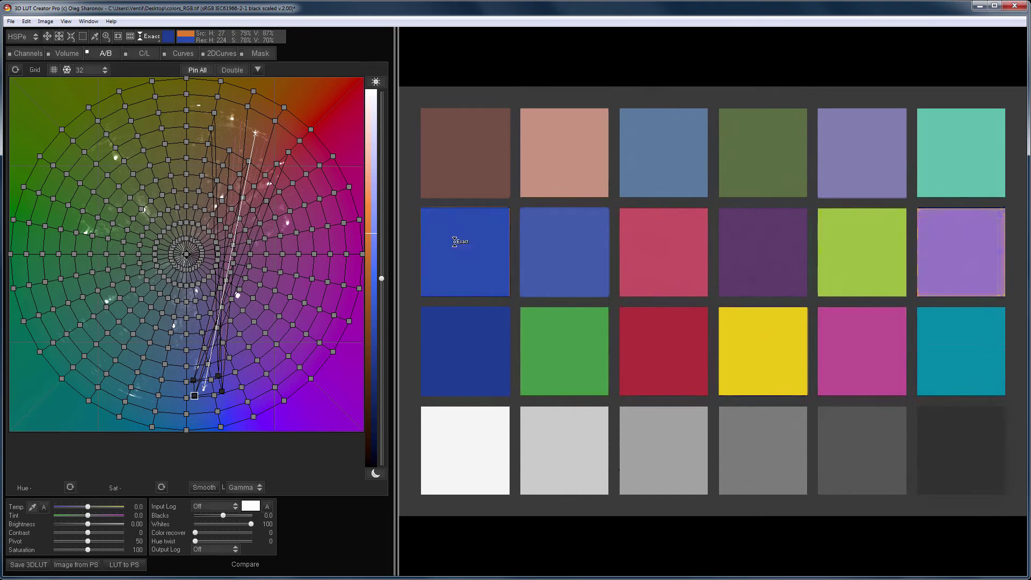
Step: Reset again, switch to a rectangular grid, and turn only the orange patch blue
click(15, 71)
click(54, 70)
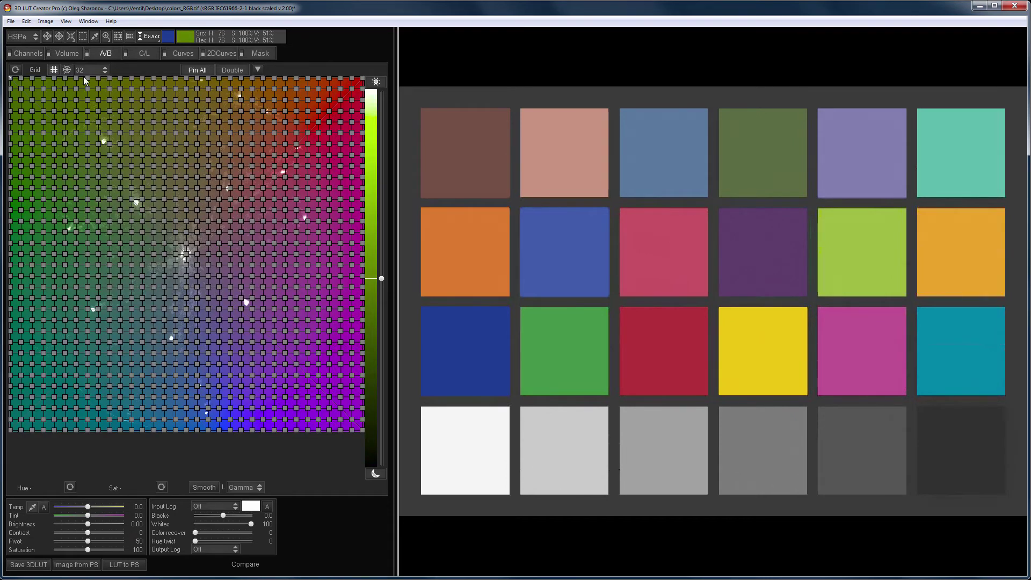
drag(483, 246, 483, 249)
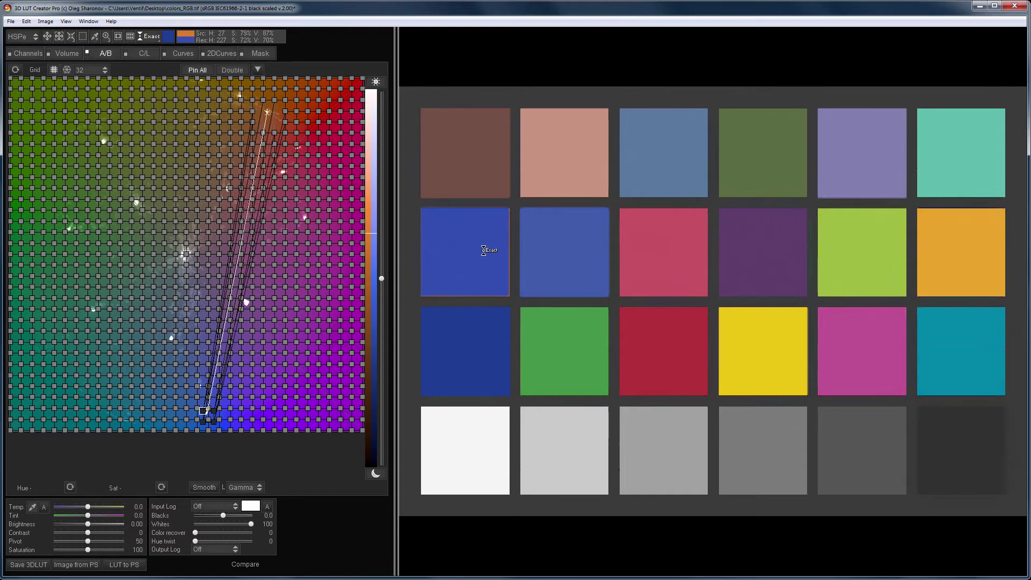
key(c)
Step: Start a new LUT and neutralise the photo from the black shirt, giving Temp 18.7, Tint -8.8
key(Delete)
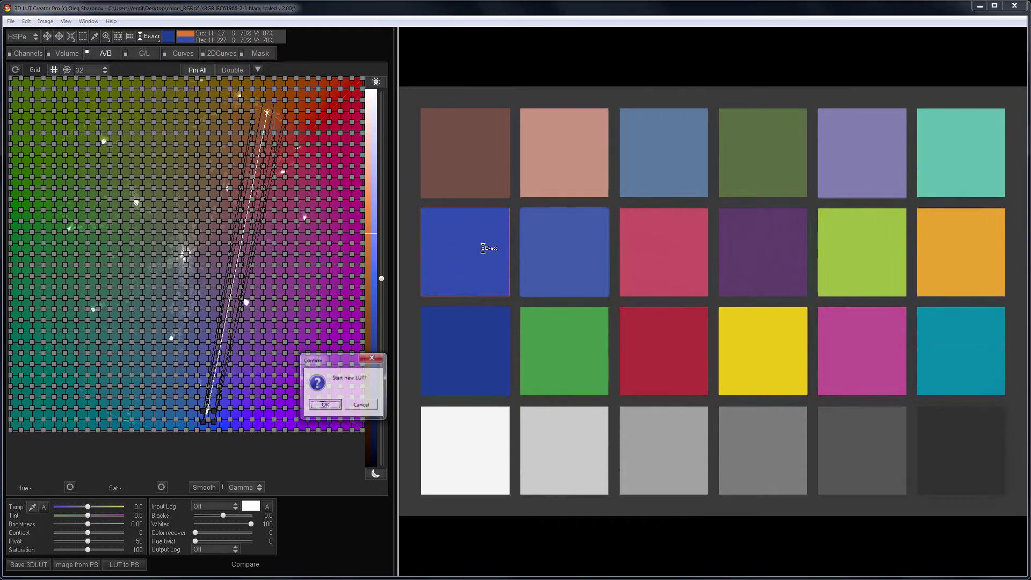
key(Return)
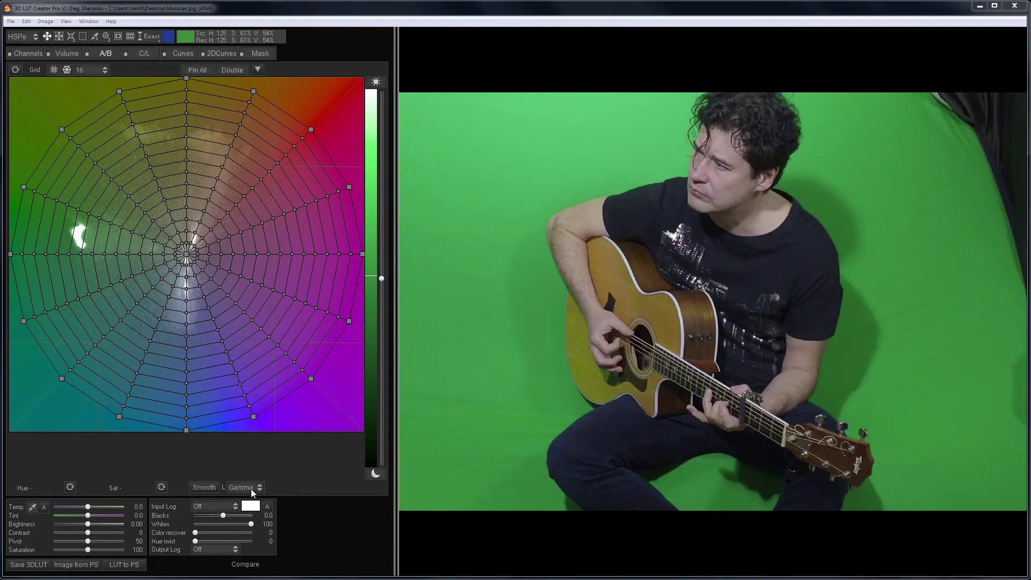
click(29, 506)
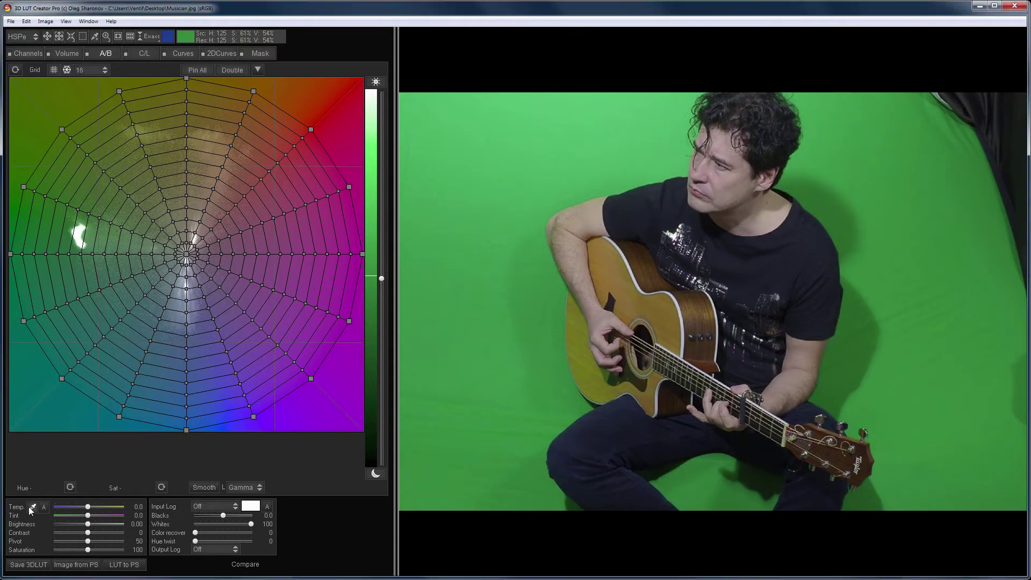
click(806, 246)
click(807, 246)
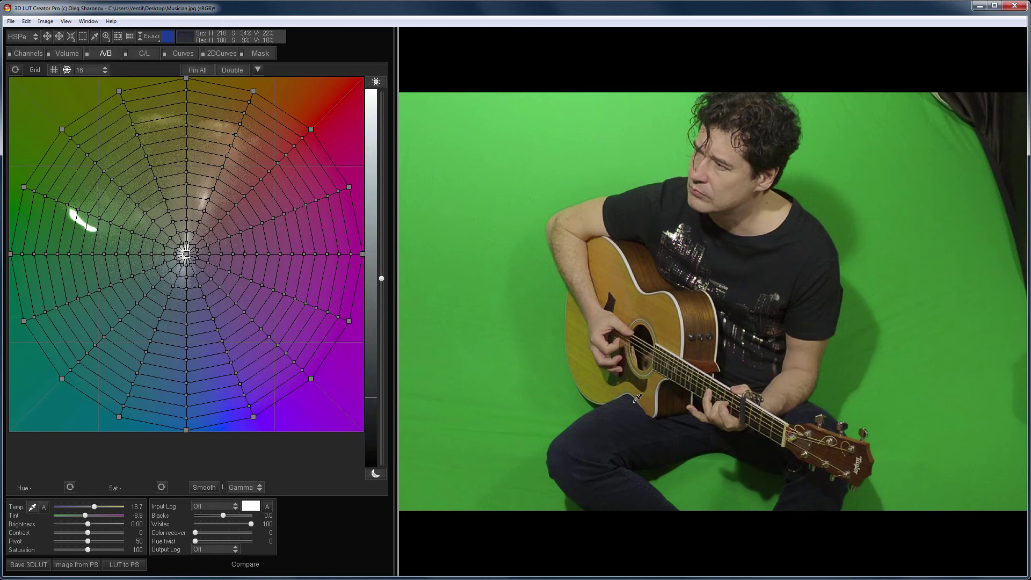
click(147, 37)
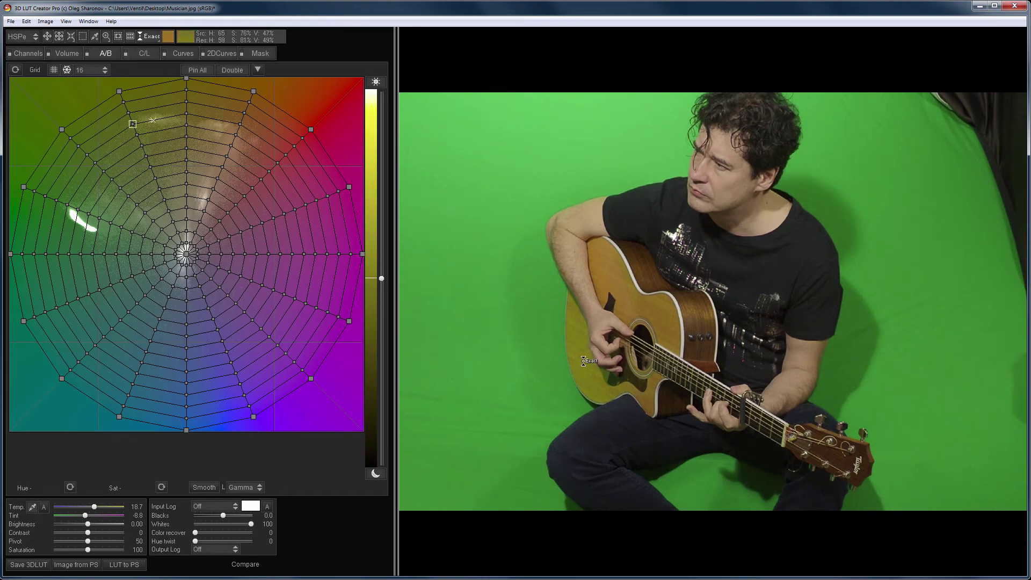
drag(583, 360, 584, 360)
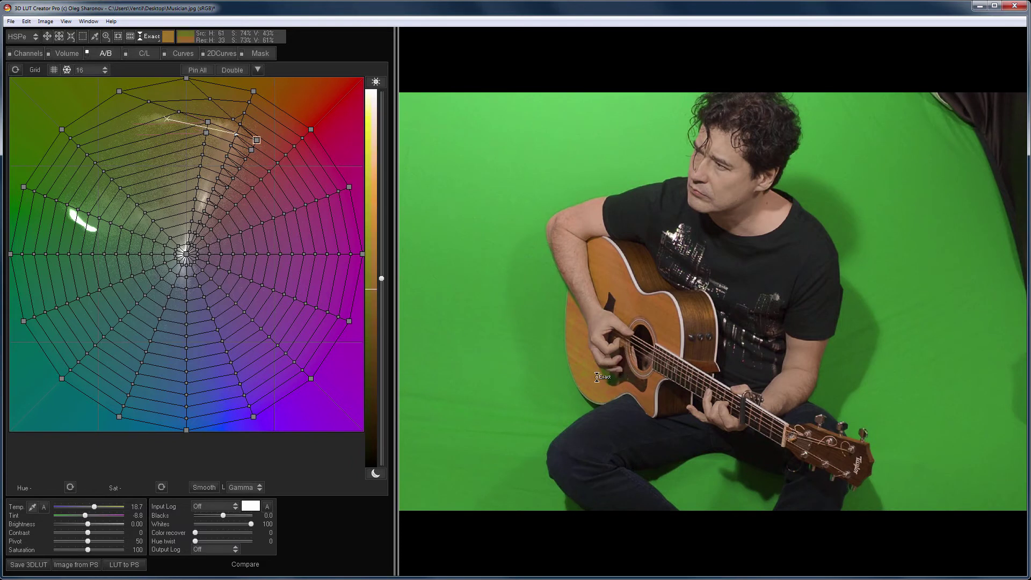
drag(604, 373, 605, 374)
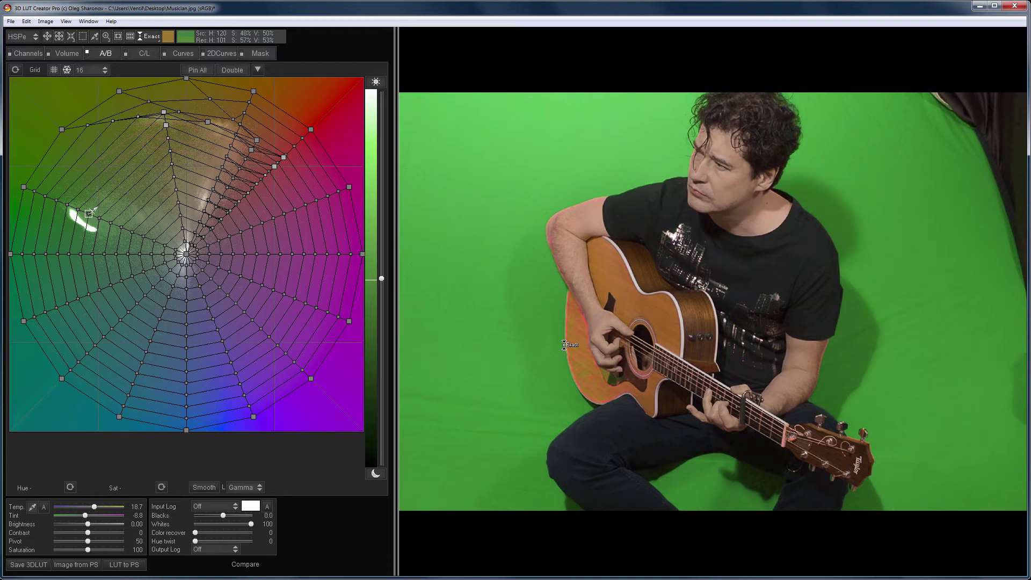
key(ctrl+z)
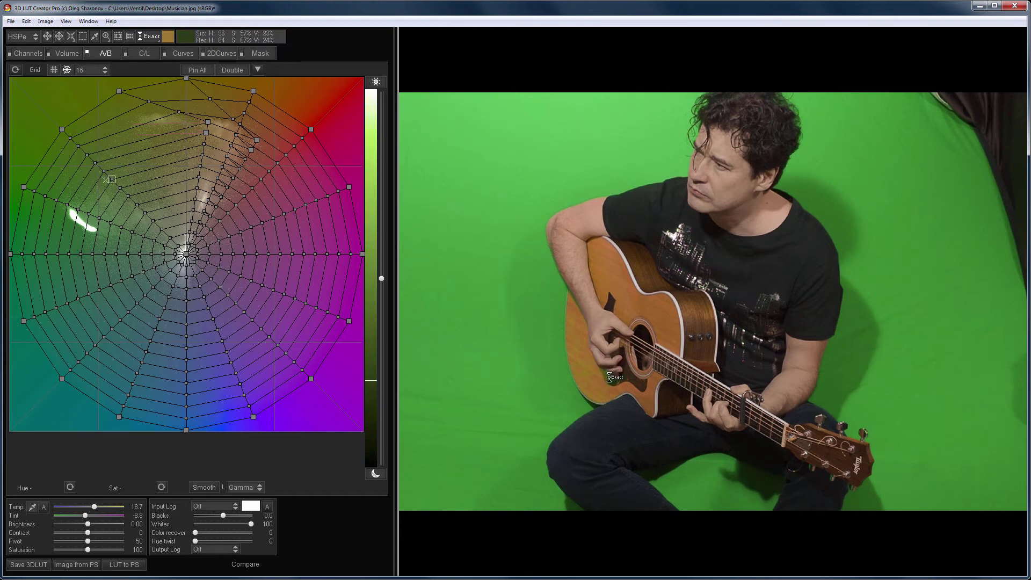
key(ctrl+z)
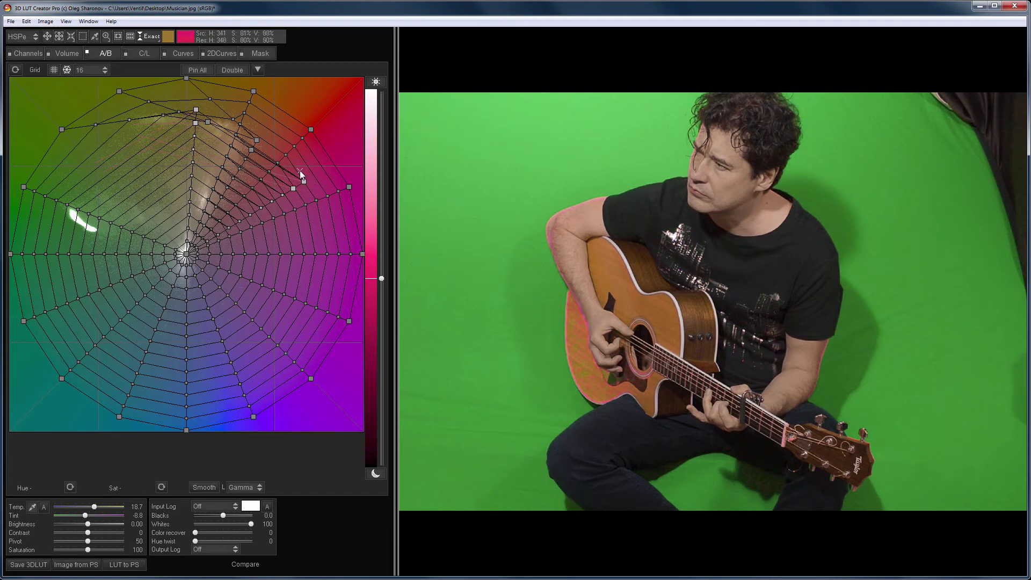
drag(307, 181, 249, 151)
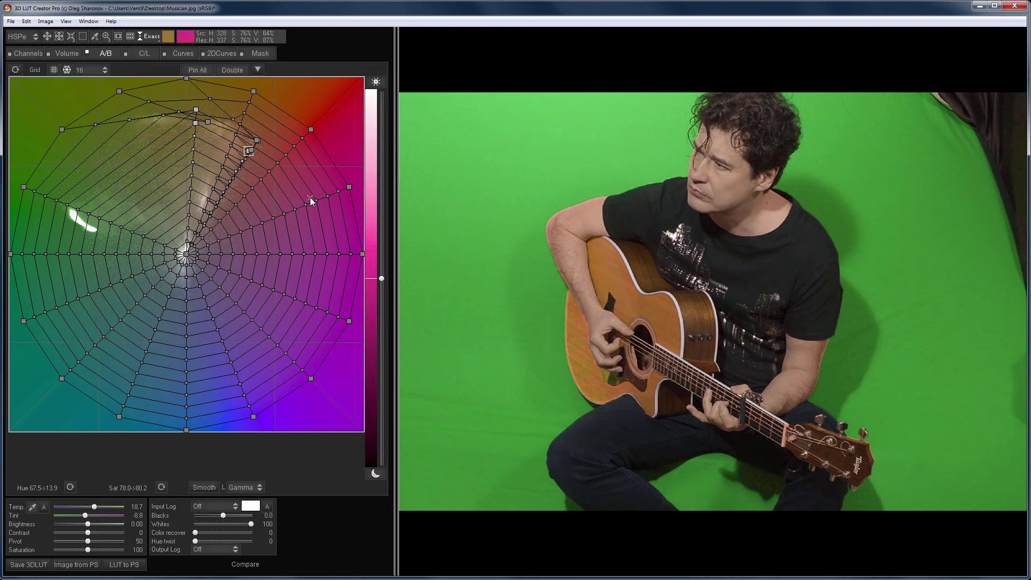
Step: Reset the grid, set matching to Color mode, and set the grid density to 32
click(15, 70)
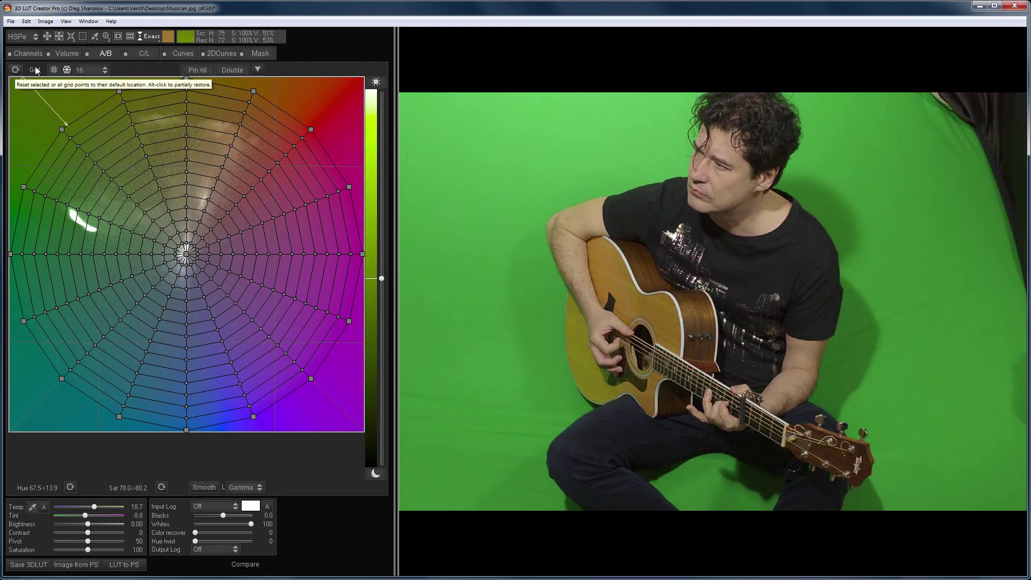
click(151, 37)
click(187, 49)
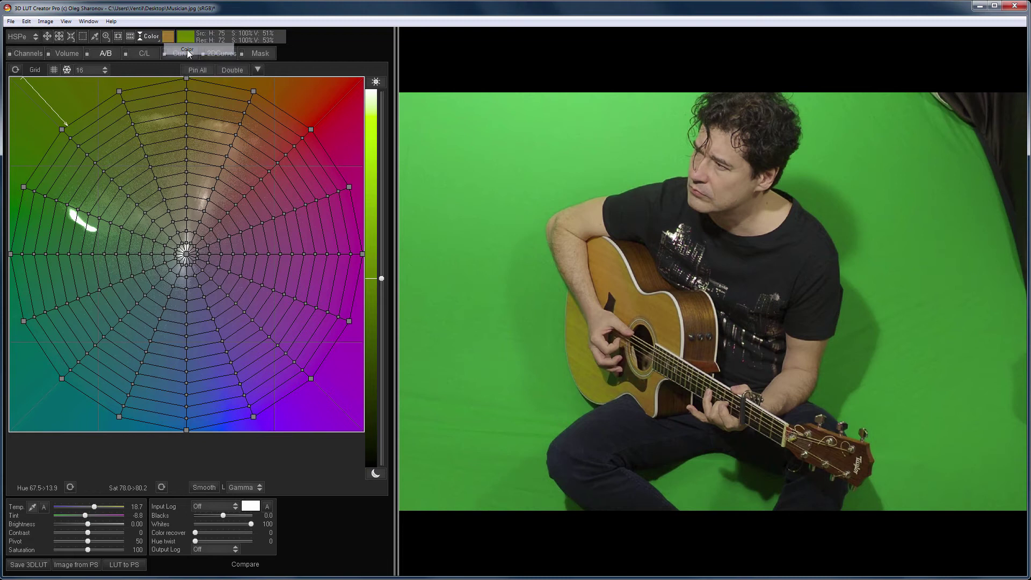
click(98, 70)
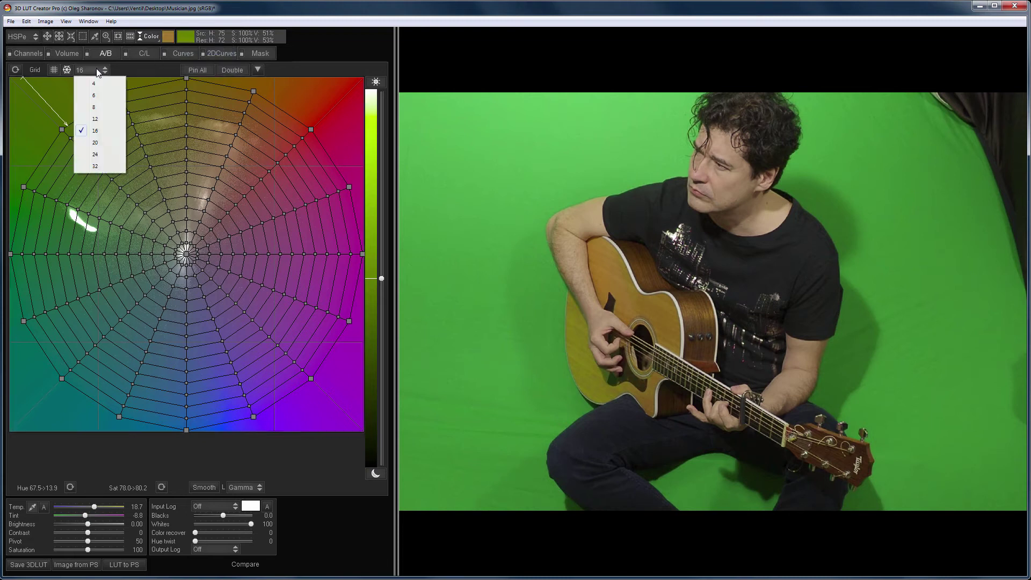
click(95, 169)
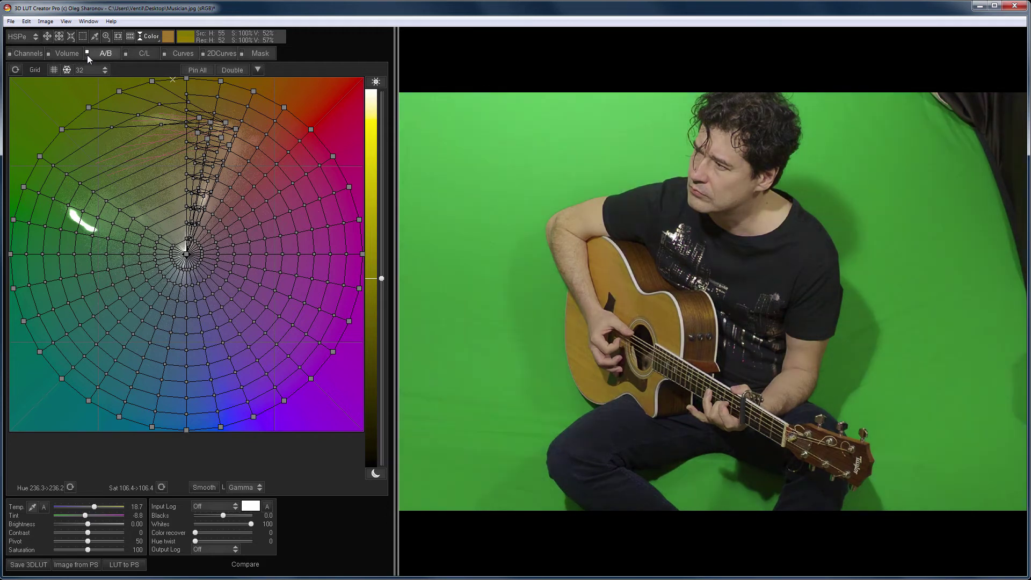
Step: Reset the grid and neutralise the portrait's cast by sampling the dark shirt
click(16, 70)
key(Return)
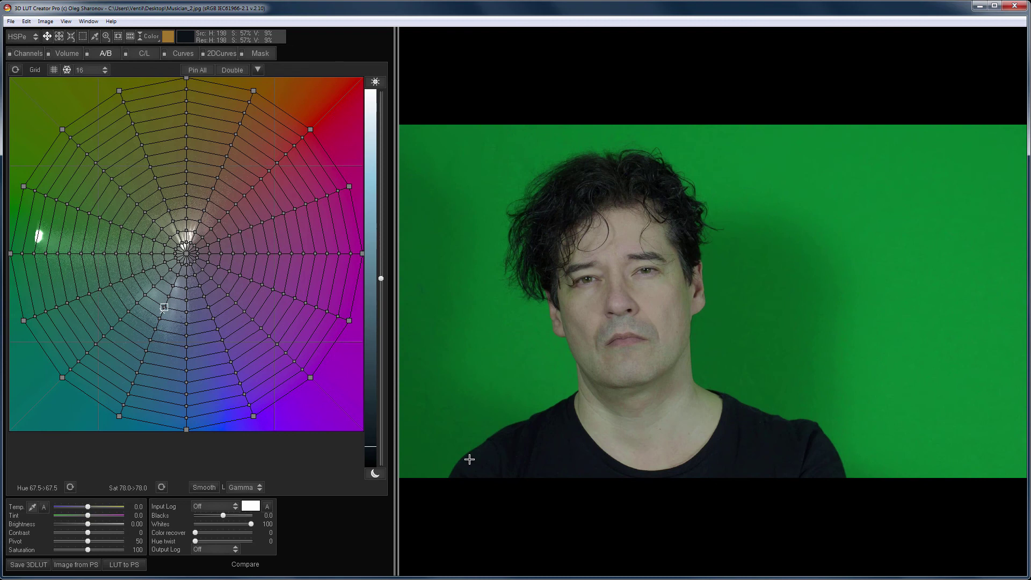
click(32, 507)
click(779, 434)
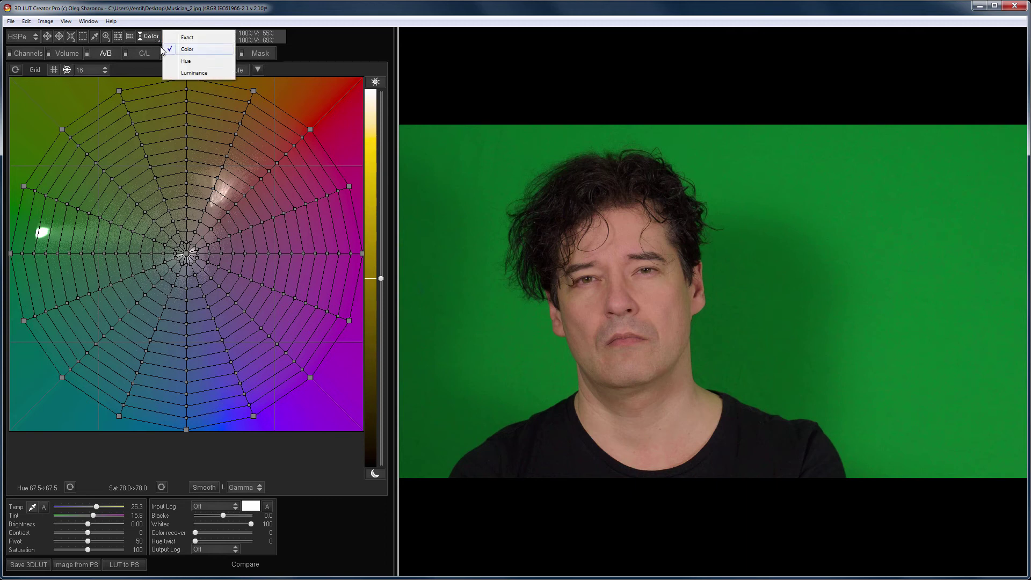
Step: Zoom in on the face, set the grid to 32 divisions, and select the neck's skin tones
mouse_move(104, 37)
click(125, 57)
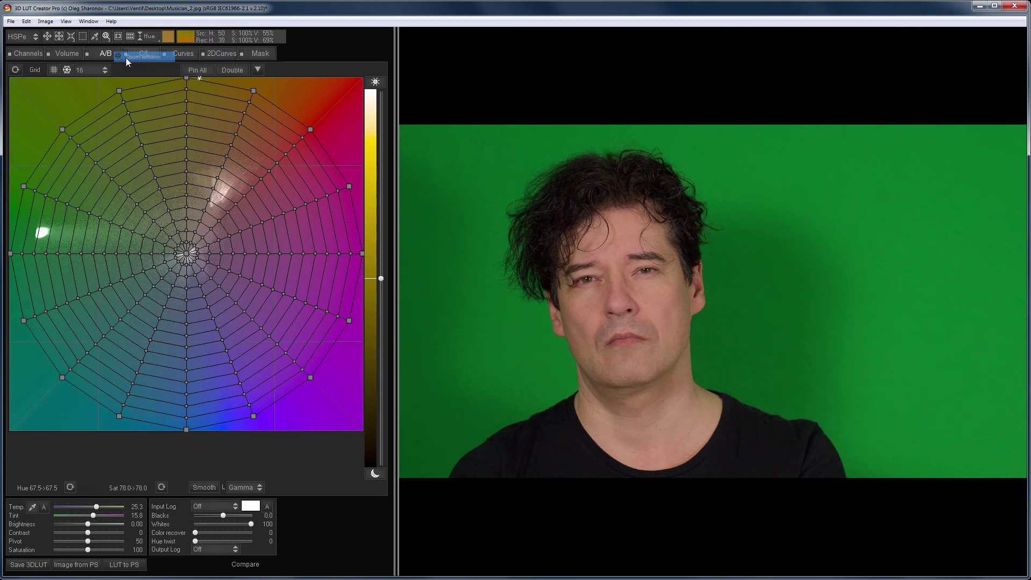
click(793, 470)
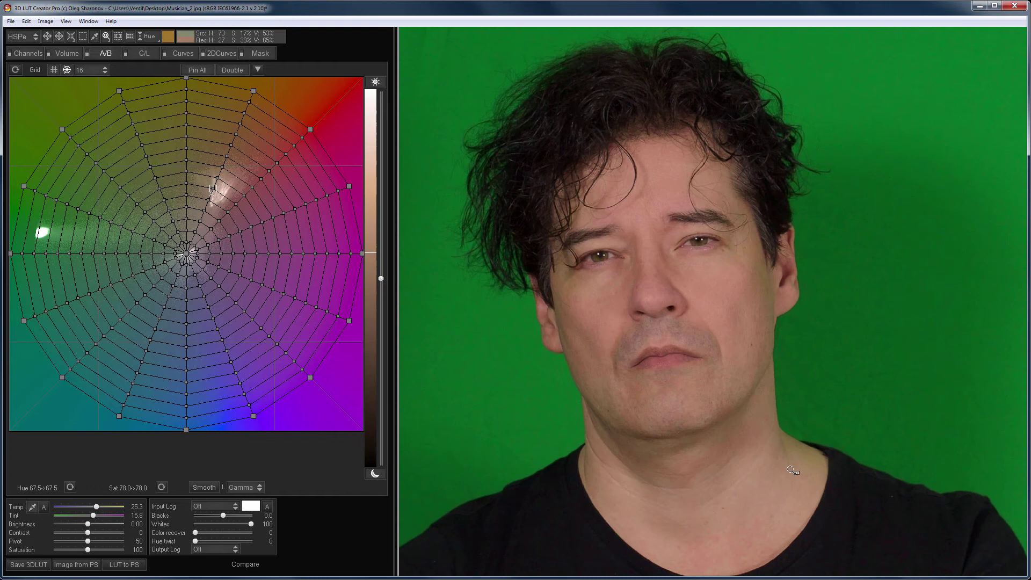
click(102, 69)
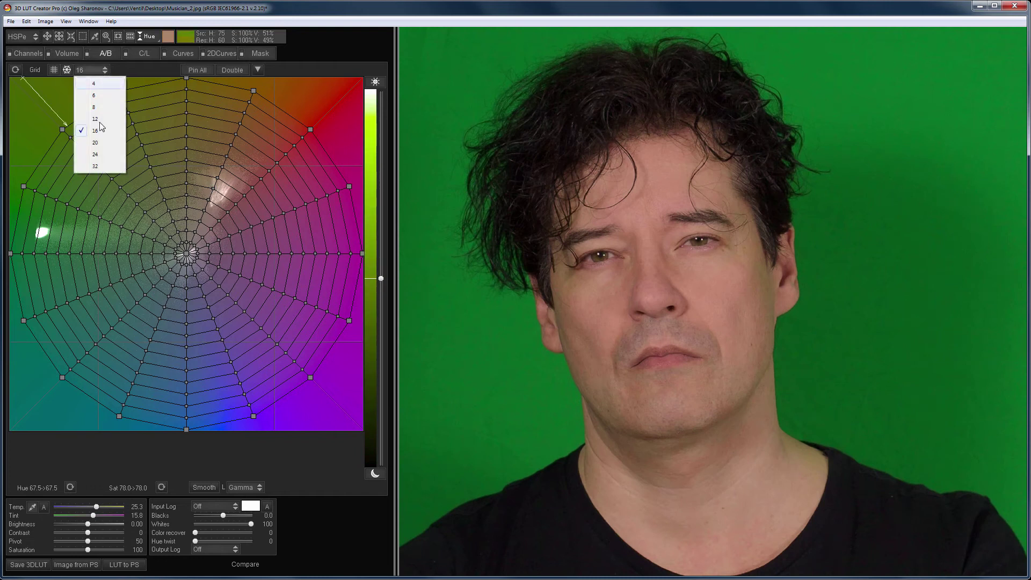
click(95, 165)
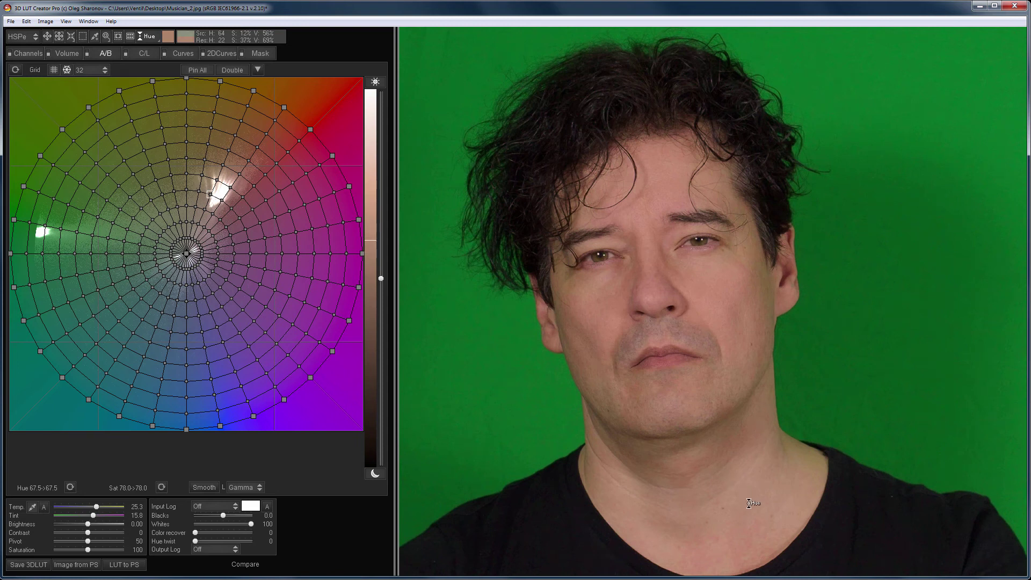
click(806, 450)
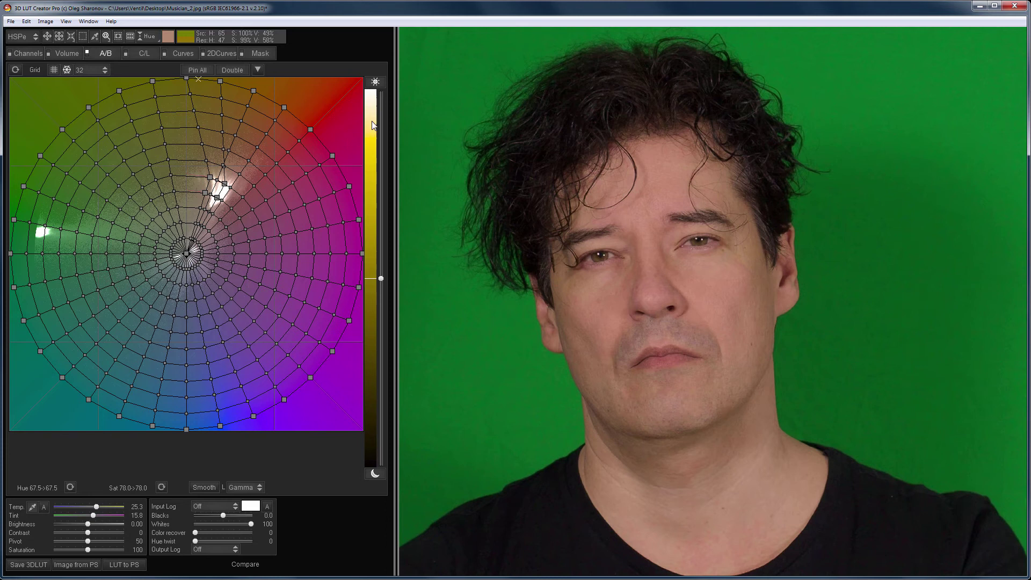
Step: Fit the portrait in view and reset all corrections to defaults
click(105, 36)
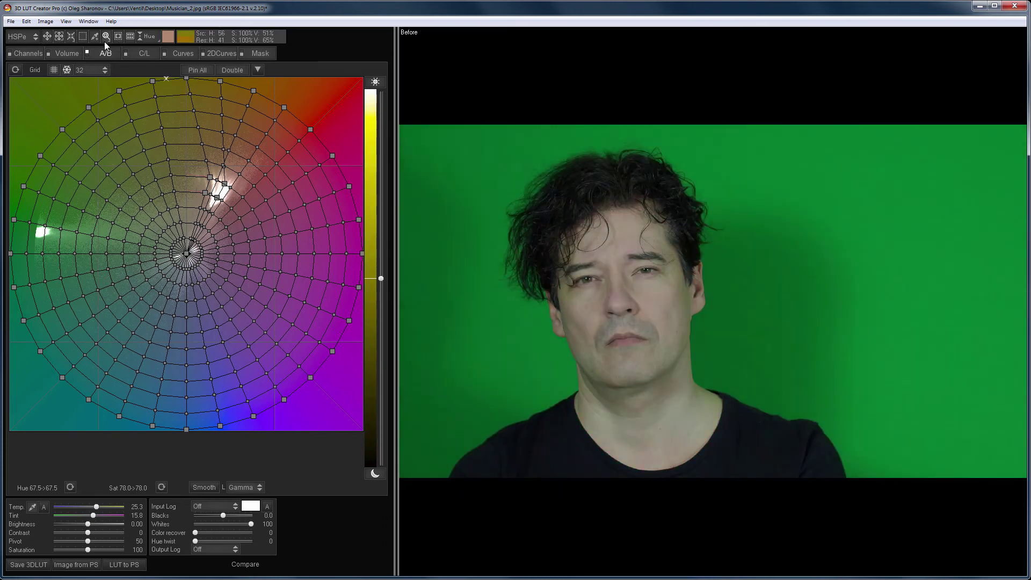
key(ctrl+n)
key(Return)
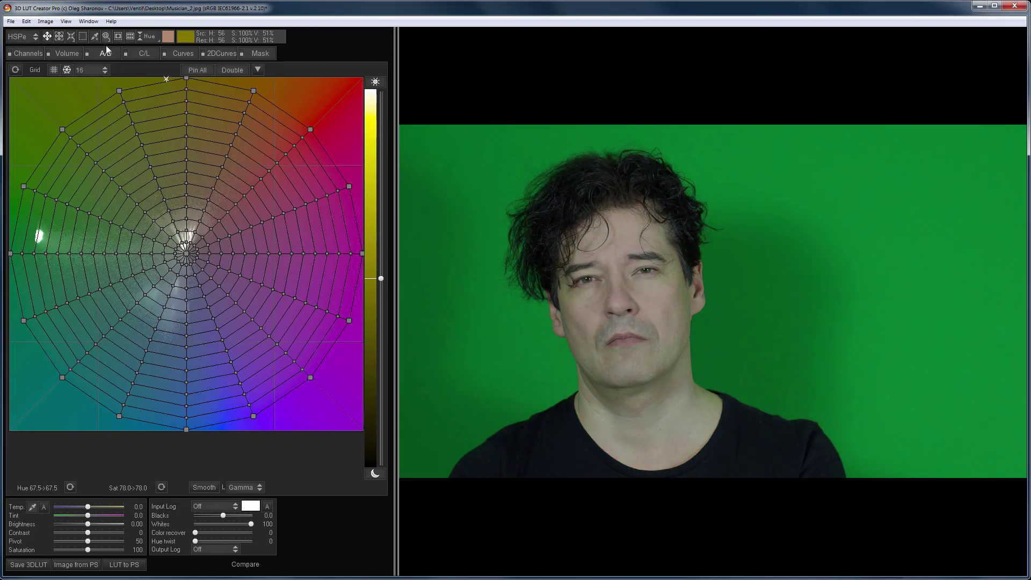
Step: Load GLEB5010.jpg and zoom in on the restaurant's tables and chairs
drag(0, 376, 489, 453)
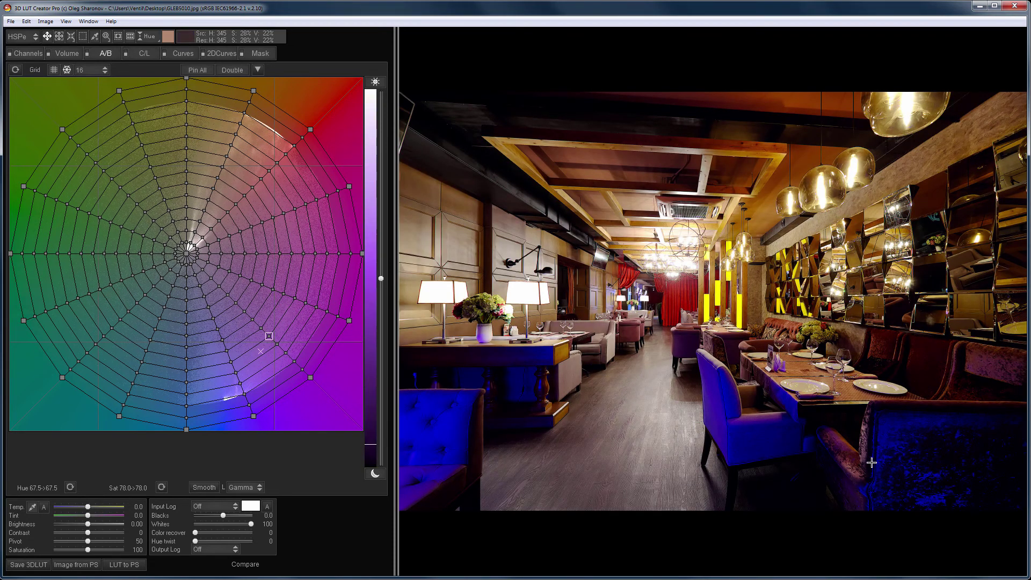
click(105, 36)
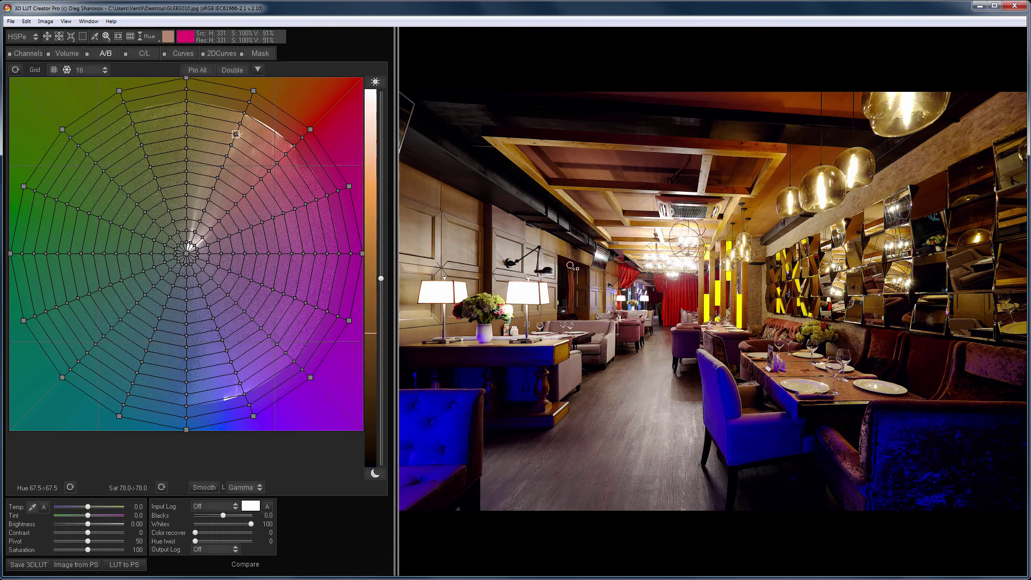
click(416, 203)
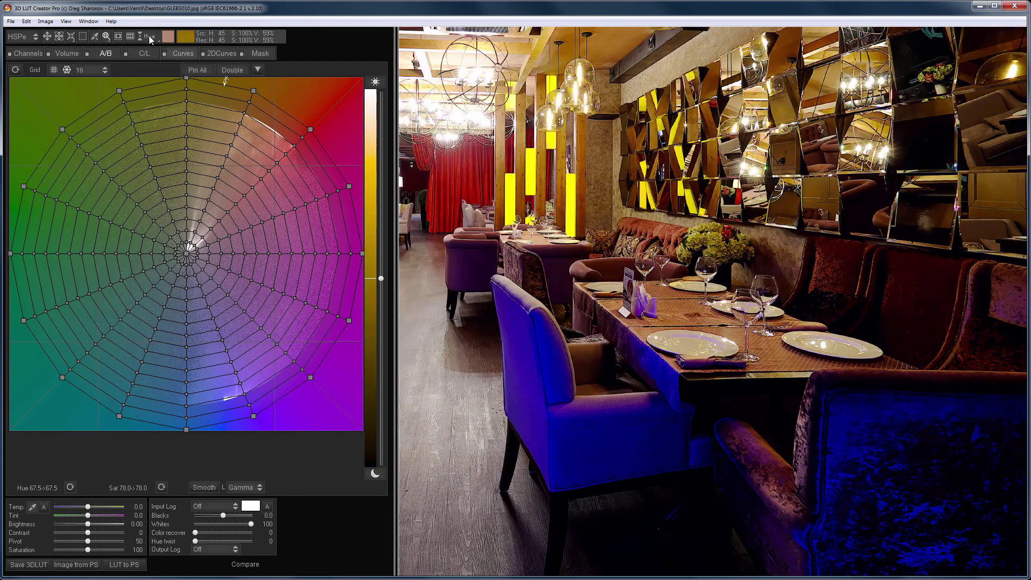
Step: In Color mode, shift the blue chair toward purple-pink, undo the last push, and zoom back out
click(148, 36)
click(186, 49)
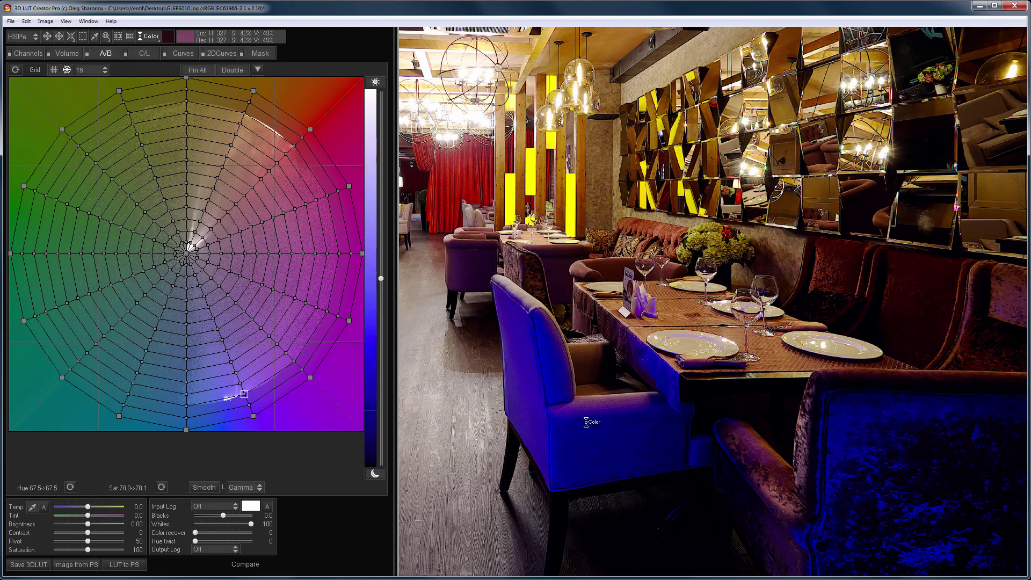
click(591, 461)
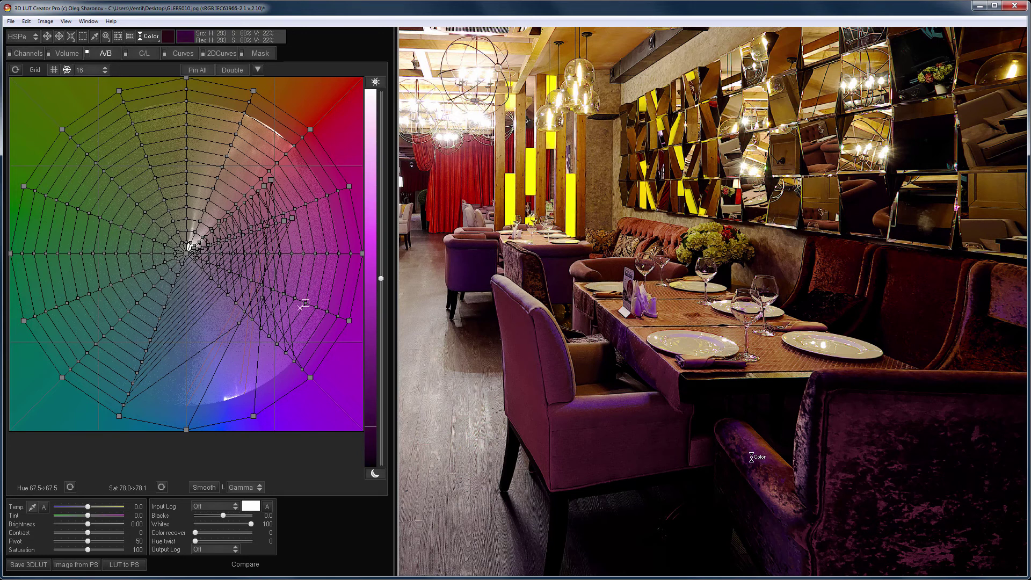
click(668, 476)
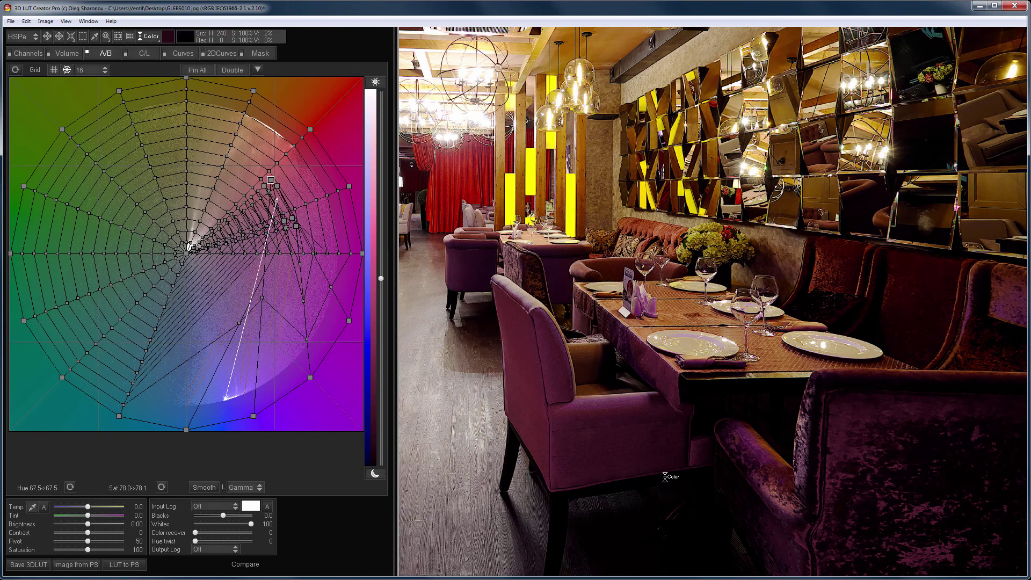
key(ctrl+z)
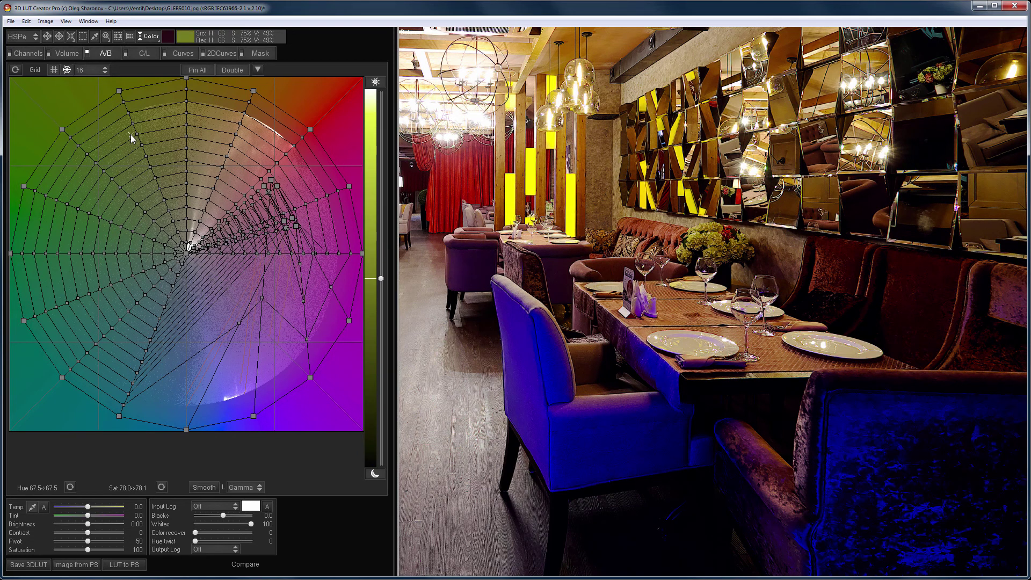
key(ctrl+0)
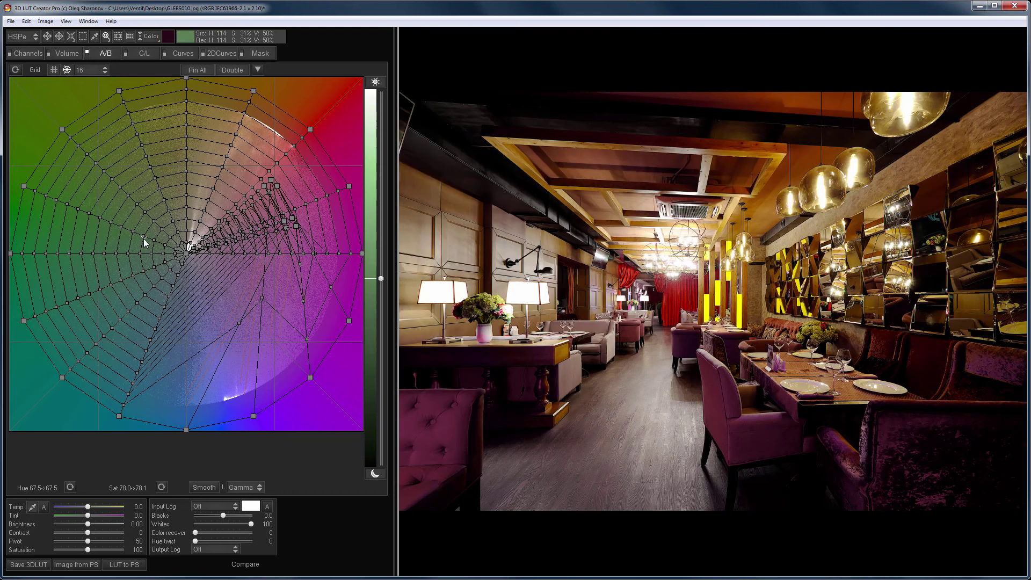
Step: Load cards.jpg and, in Exact mode, shift the shelf wood darker and redder
click(15, 70)
drag(513, 552, 501, 487)
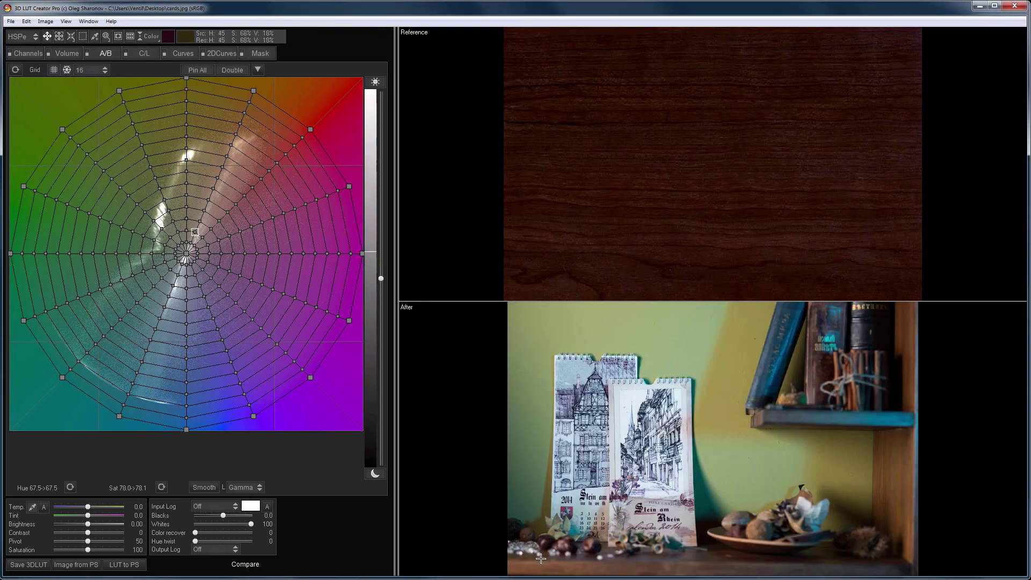
click(159, 38)
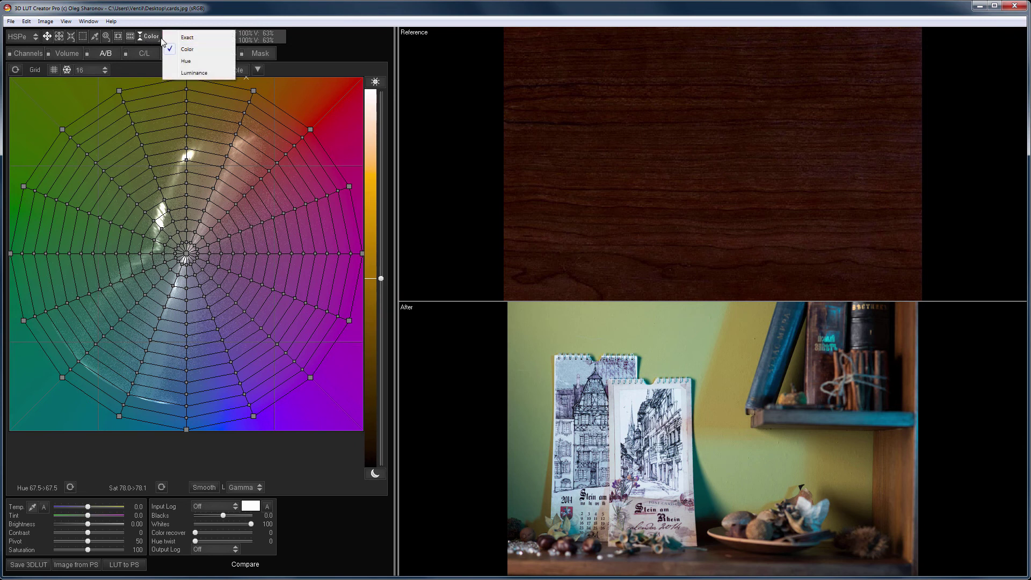
click(186, 37)
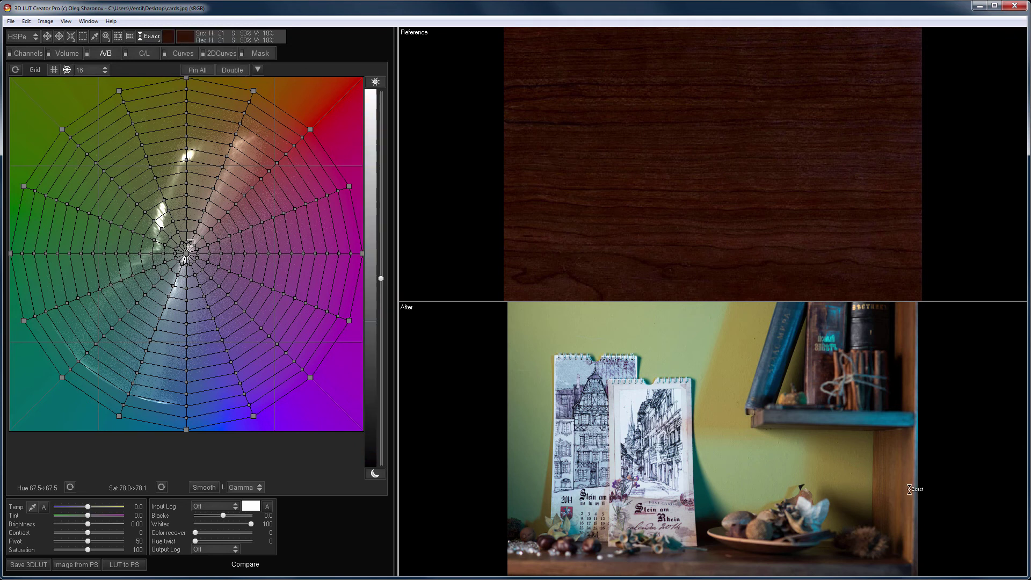
drag(909, 488, 910, 491)
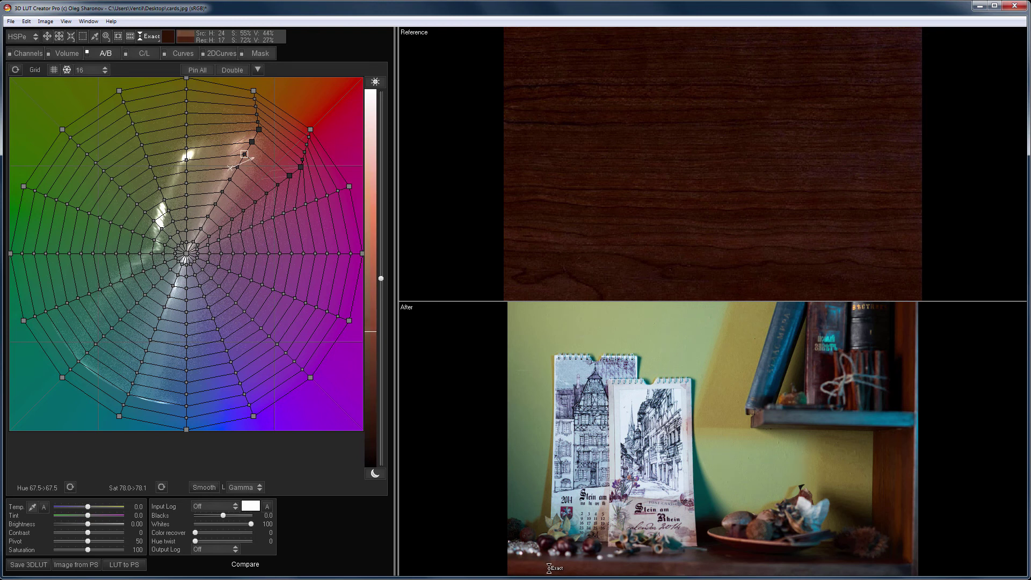
Step: Darken the shelf wood in Lum. mode, rotate its hue toward red in Hue mode, and compare
click(146, 37)
click(188, 78)
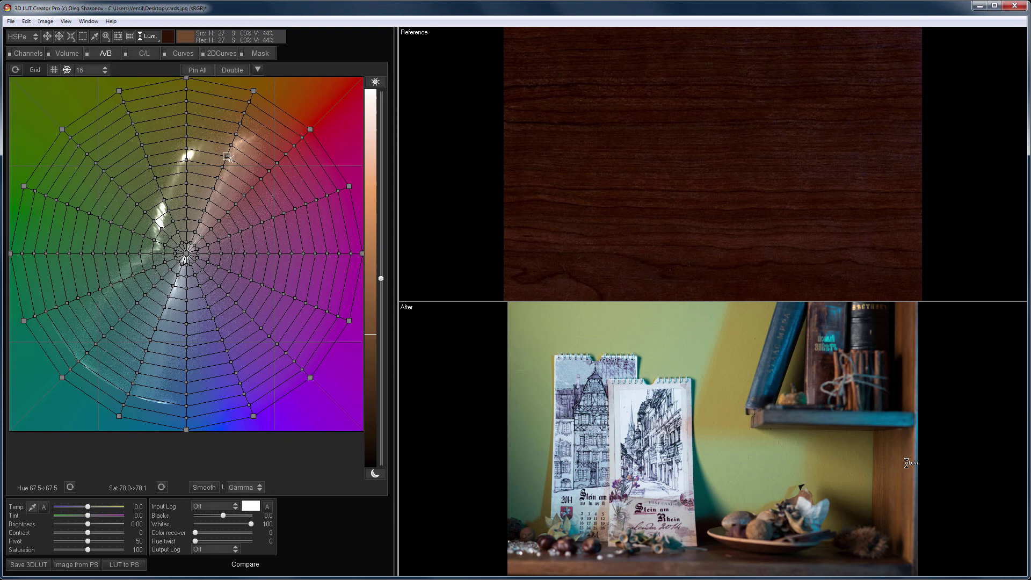
drag(908, 463, 909, 460)
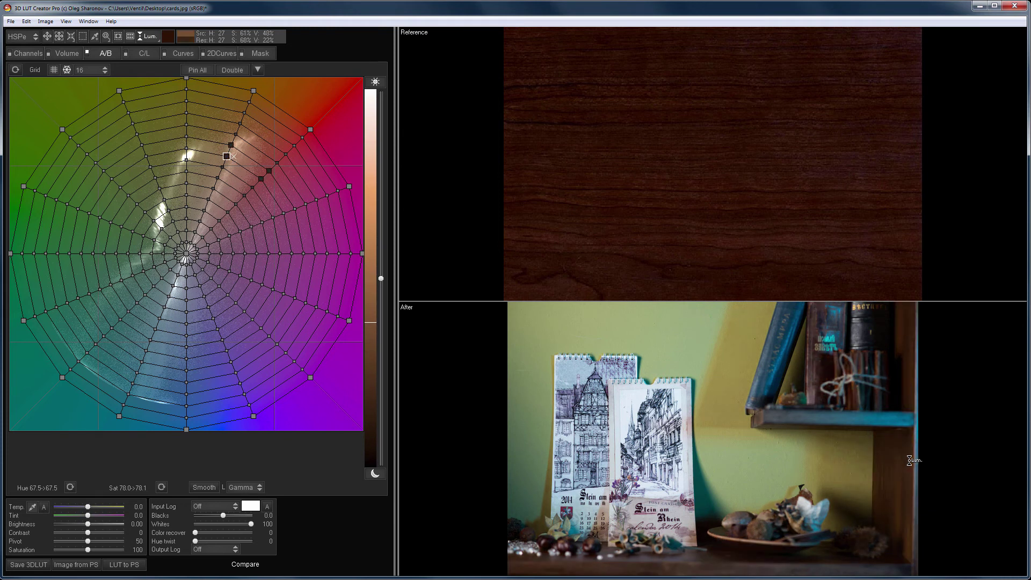
click(150, 34)
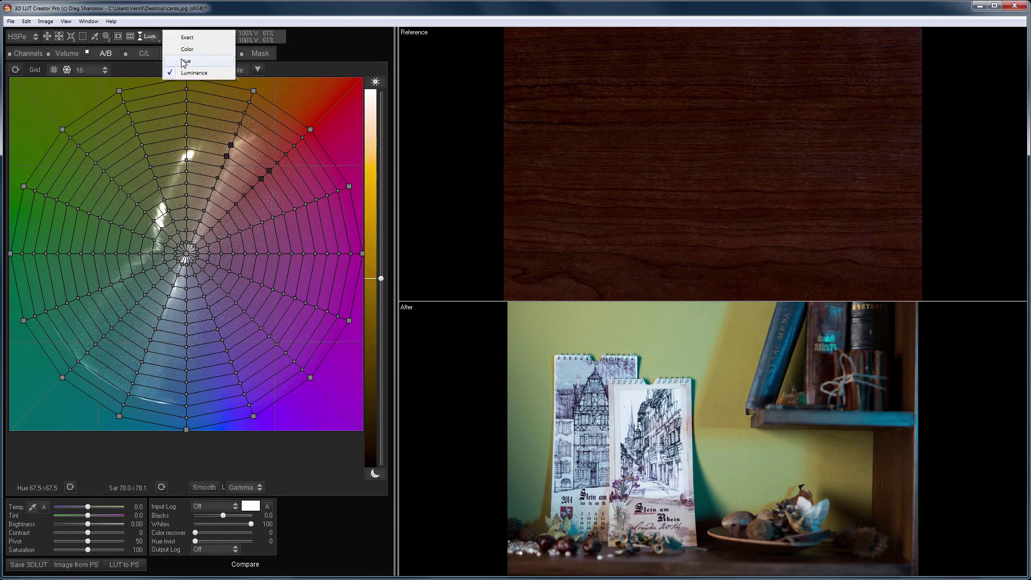
click(185, 61)
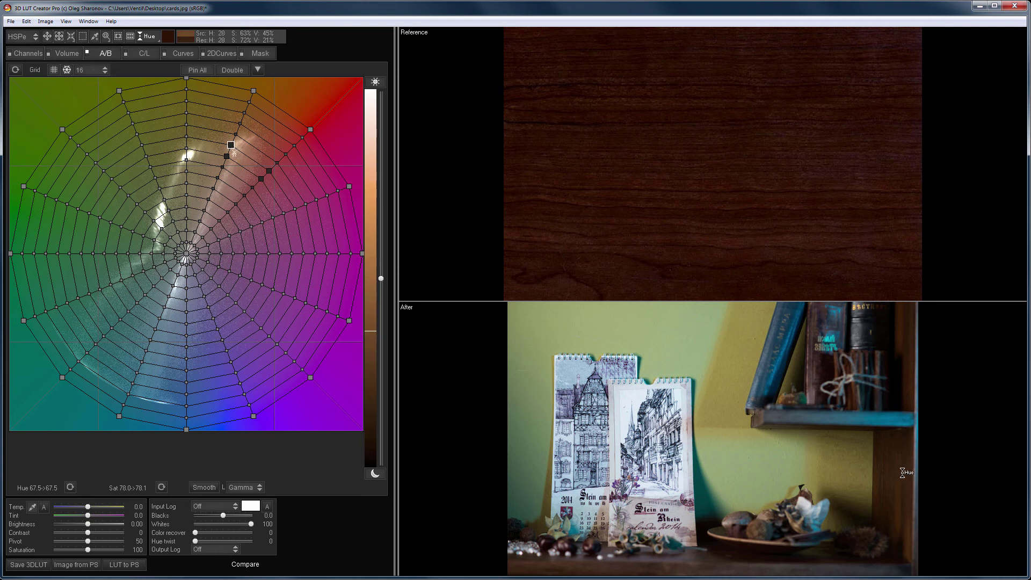
drag(902, 472, 902, 471)
click(957, 473)
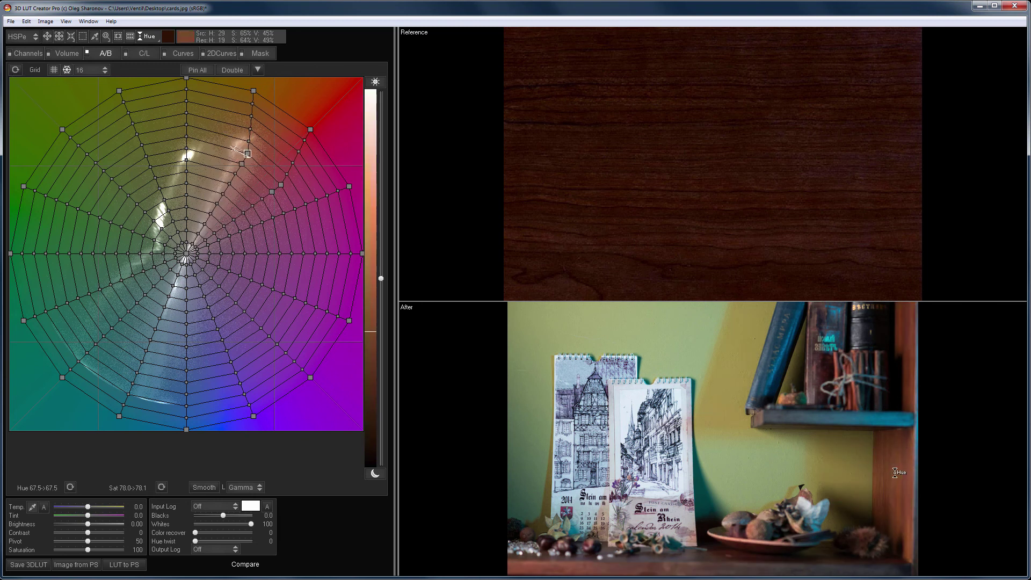
Step: Switch to Luminance mode and drag the shelf post darker toward the reference wood's brightness
click(147, 38)
click(188, 72)
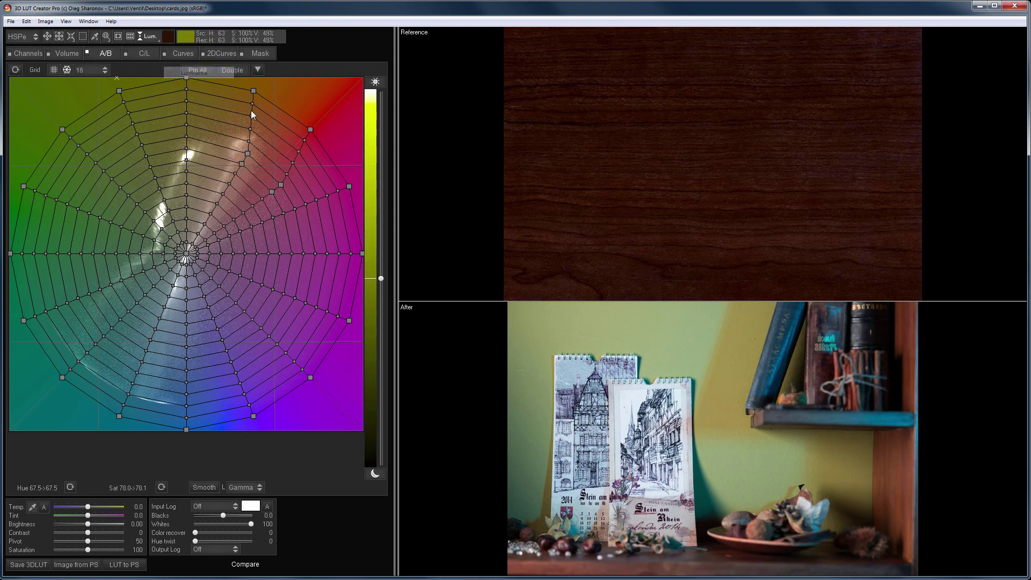
drag(901, 483, 900, 485)
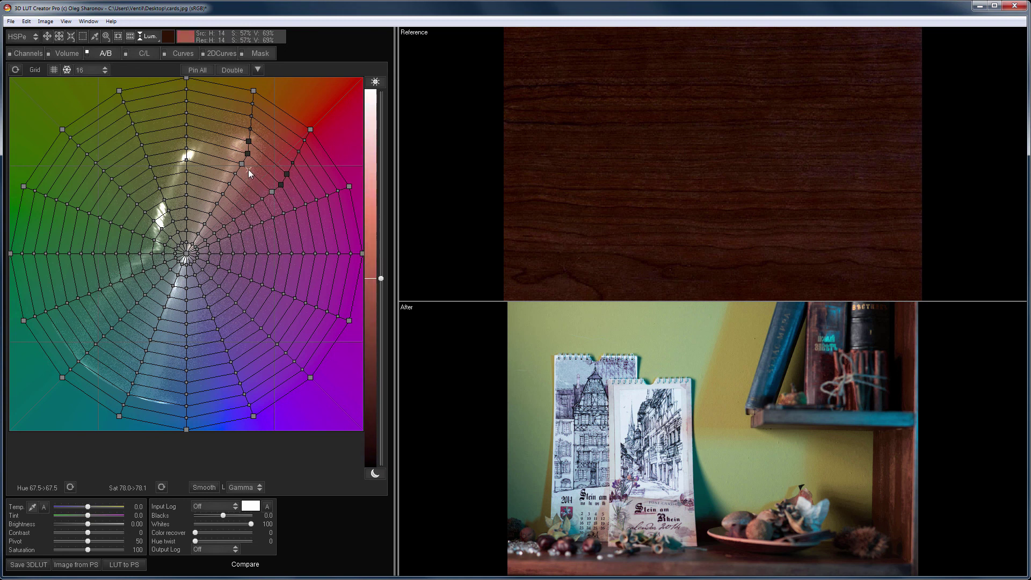
Step: Clear the selected grid nodes and darken the shelf and table wood in Luminance mode
click(16, 71)
click(152, 35)
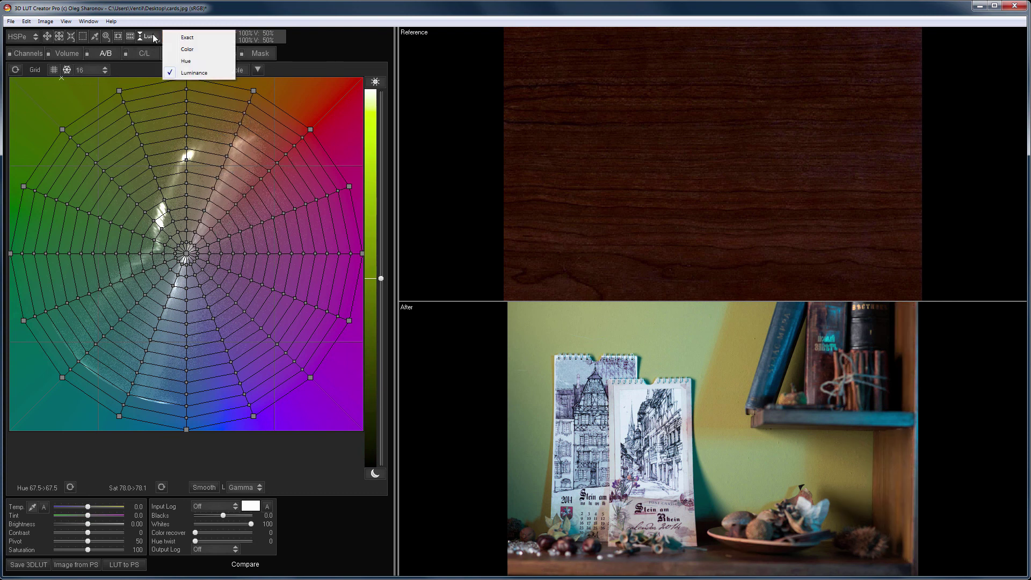
click(195, 73)
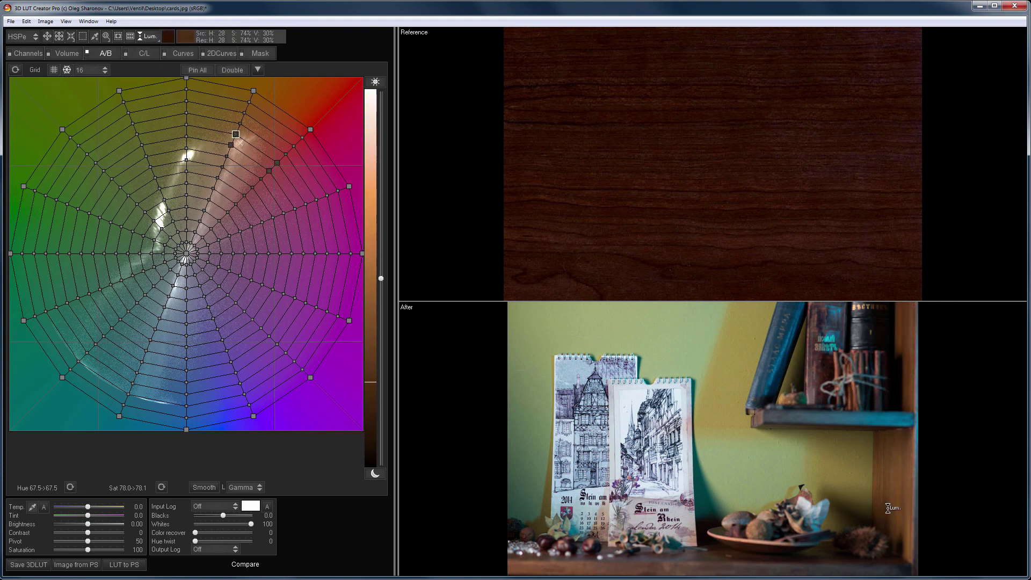
drag(888, 508, 889, 504)
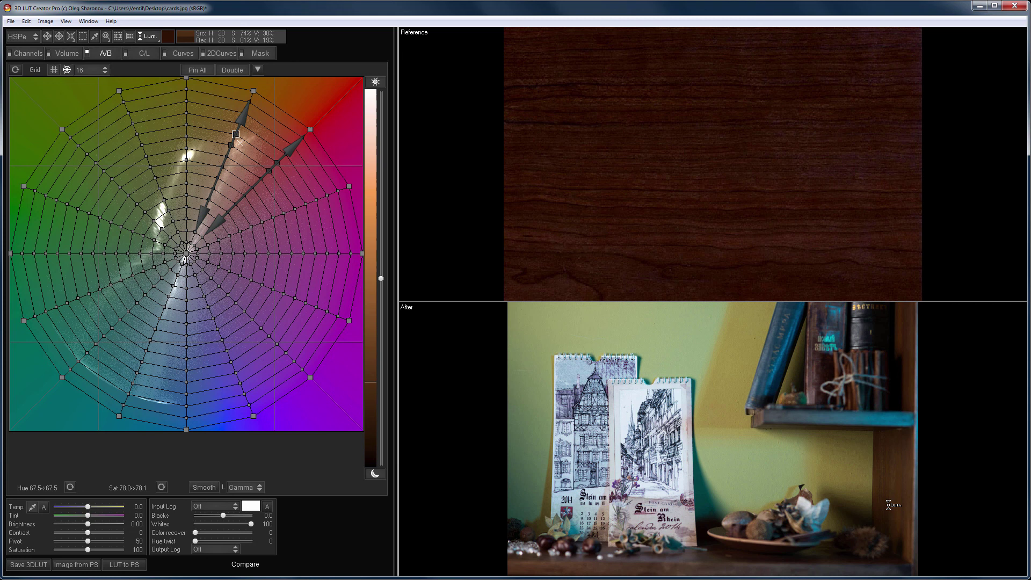
Step: Switch matching to Hue and toggle Before/After to compare with the original photo
click(154, 34)
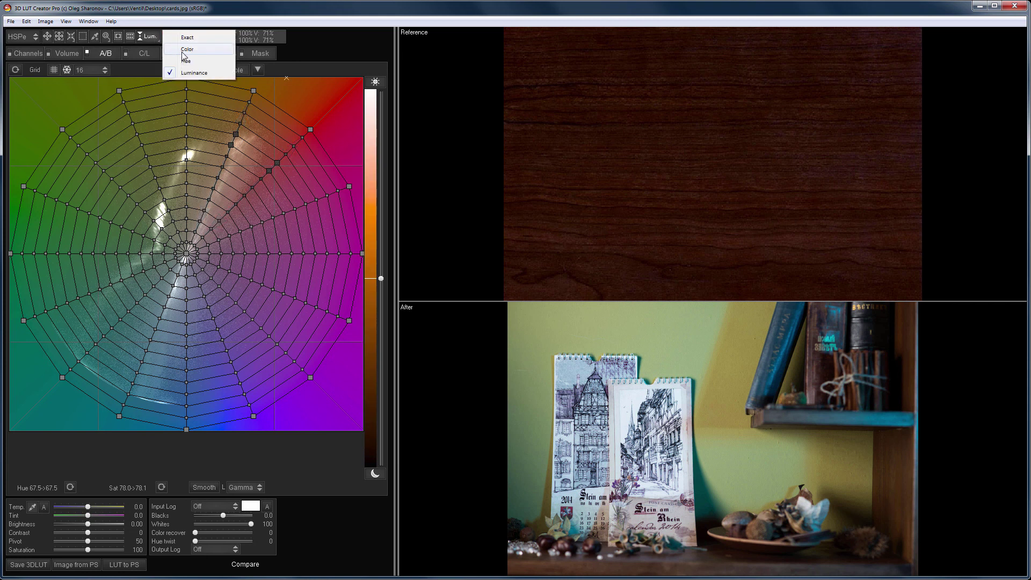
click(186, 61)
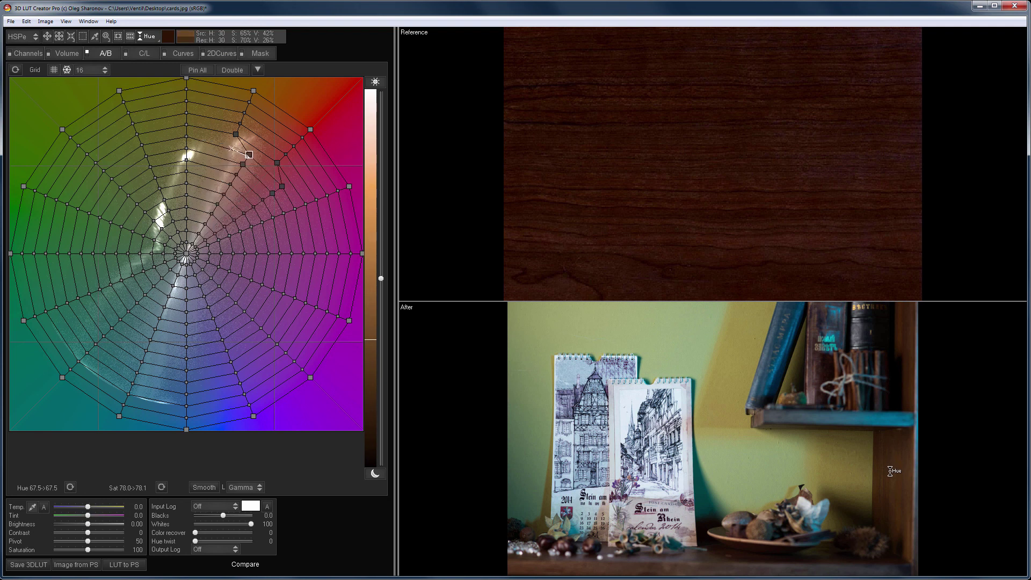
right_click(753, 449)
right_click(753, 449)
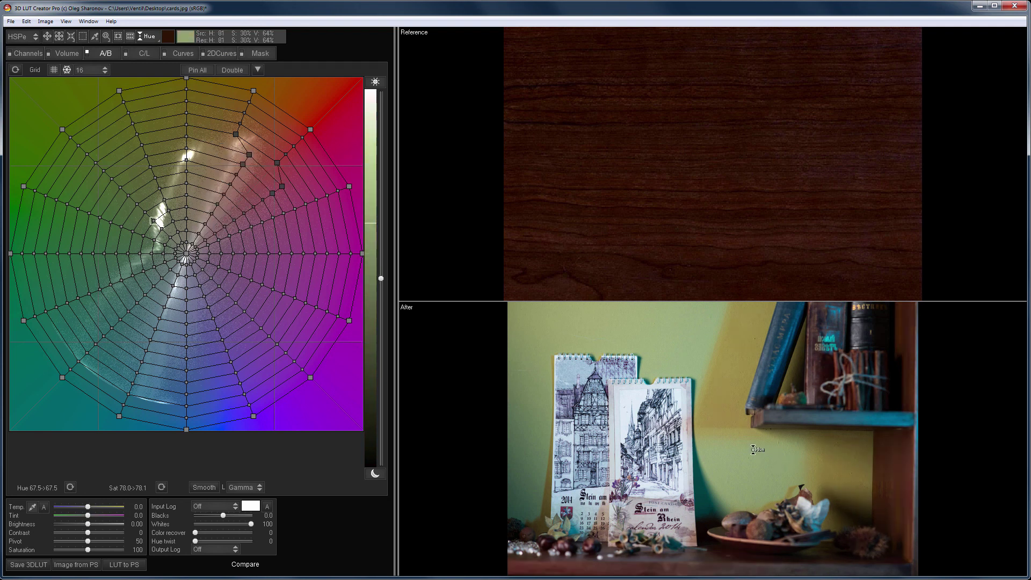